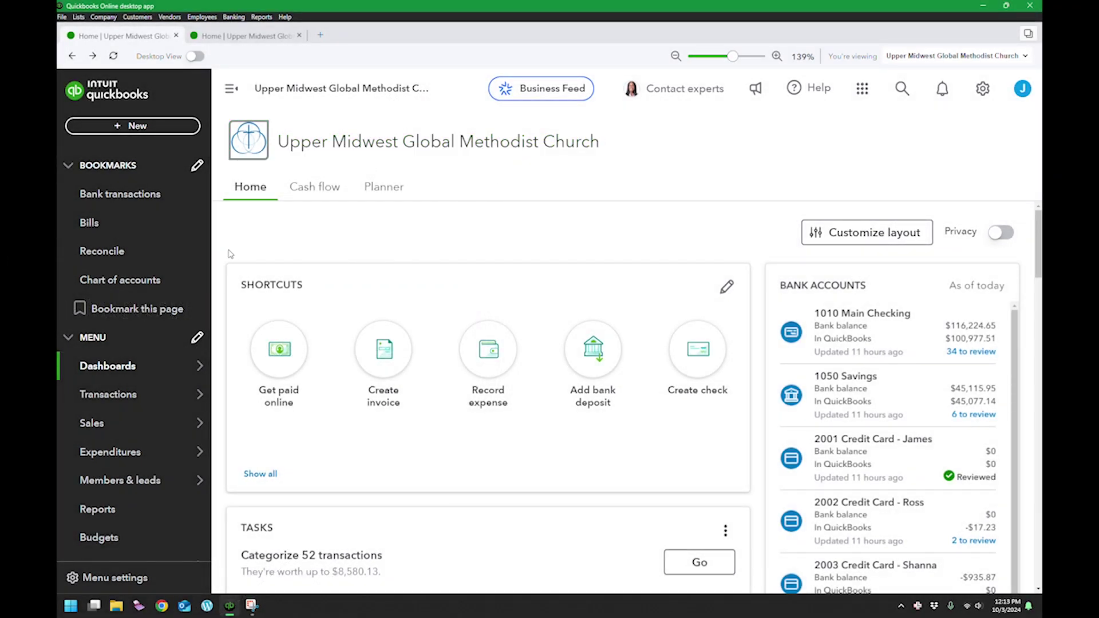
Step: Open Bank transactions and switch to the 2004 Credit Card - Jeff account with 2 charges
mouse_move(130, 400)
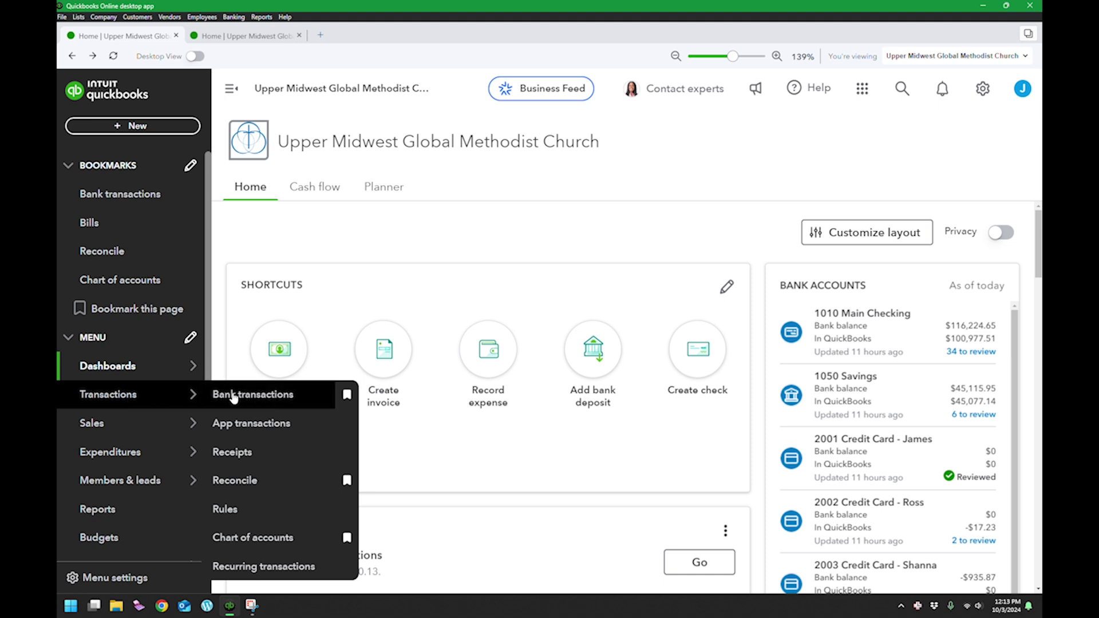
mouse_move(142, 378)
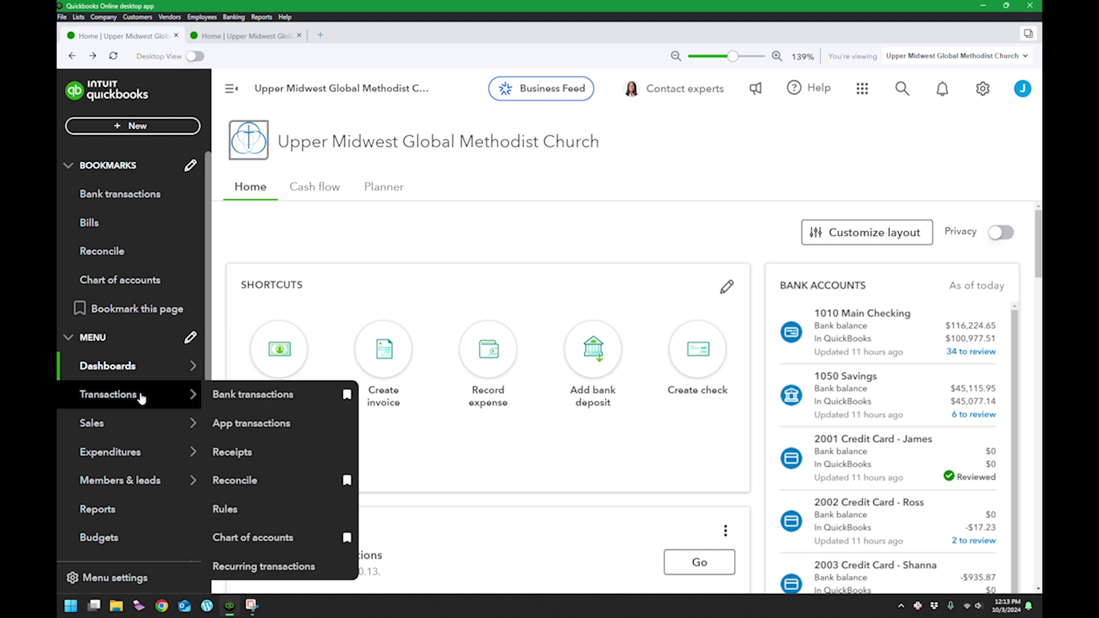
left_click(253, 399)
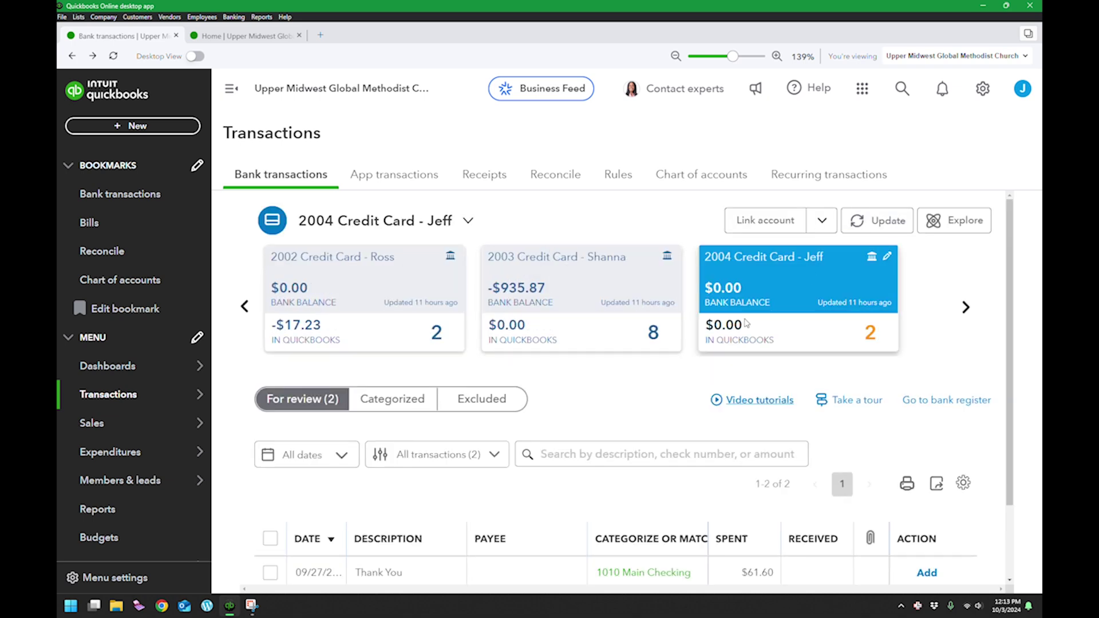
left_click(245, 307)
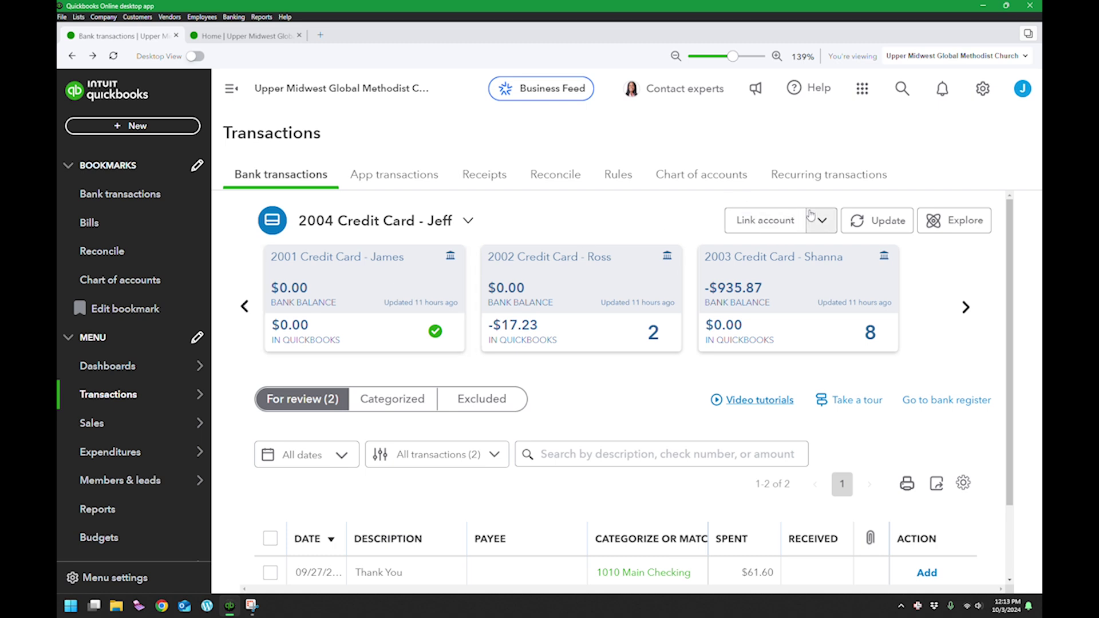
left_click(823, 222)
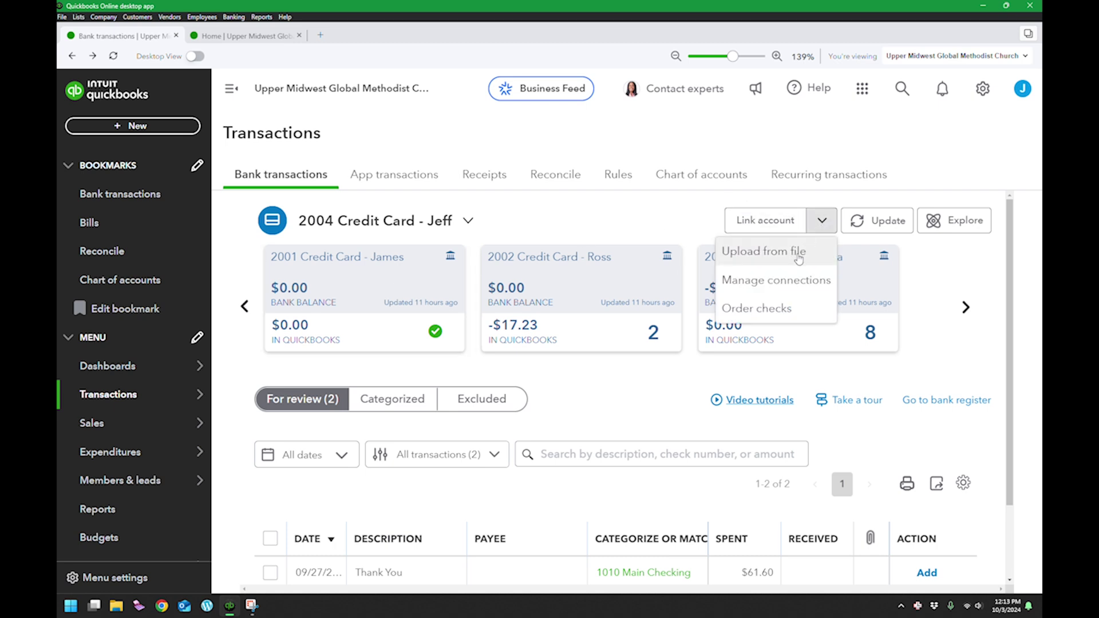
left_click(771, 280)
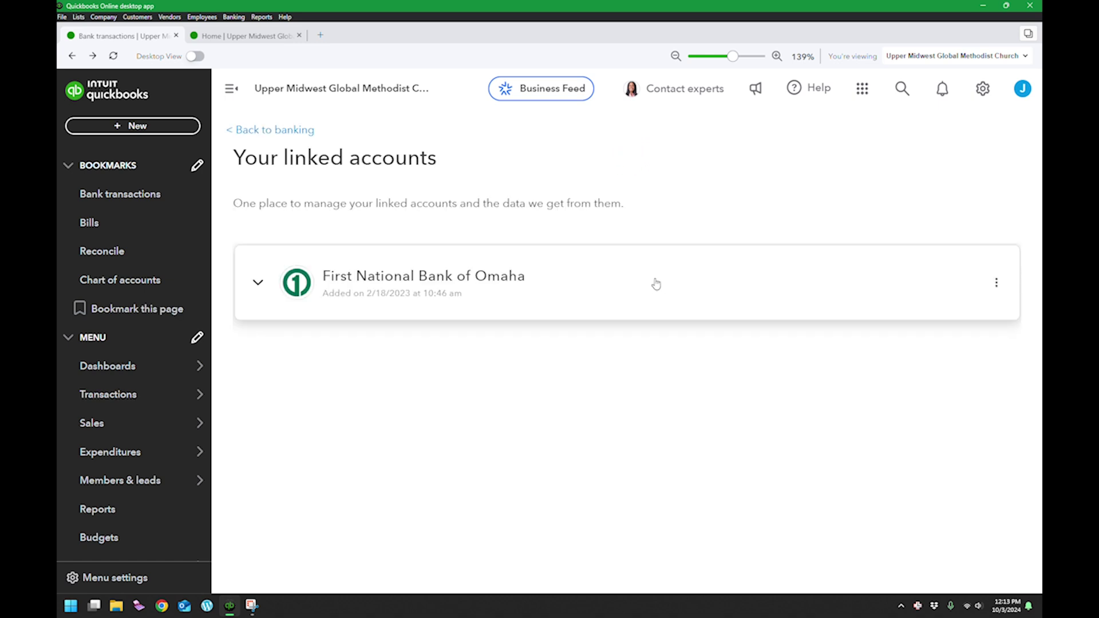
left_click(259, 283)
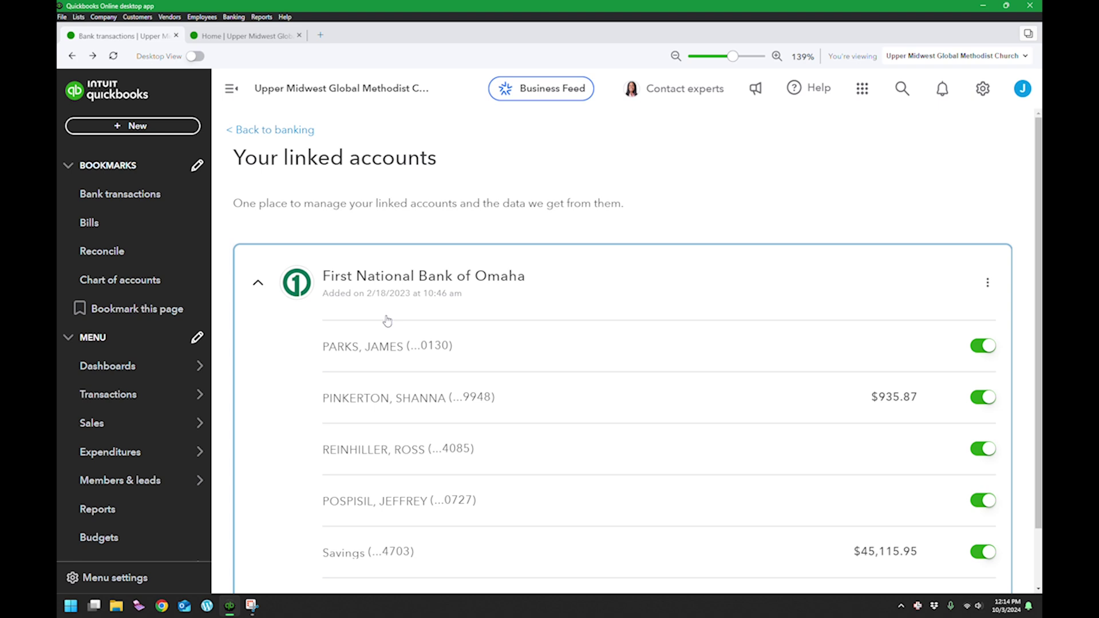
scroll(384, 372, "down", 1)
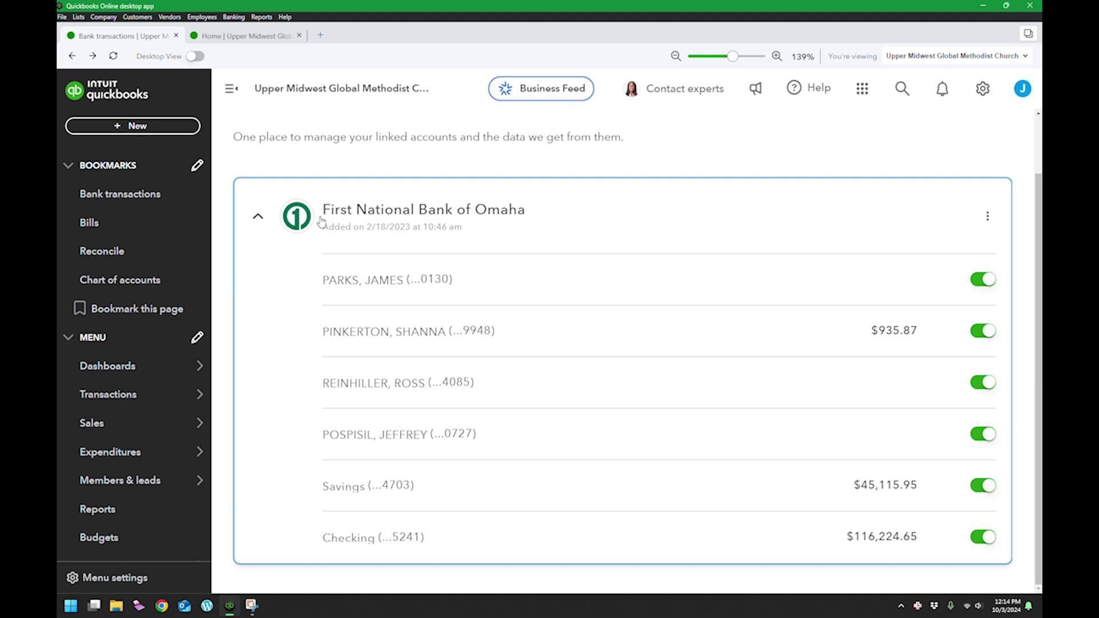
scroll(225, 302, "up", 1)
mouse_move(157, 393)
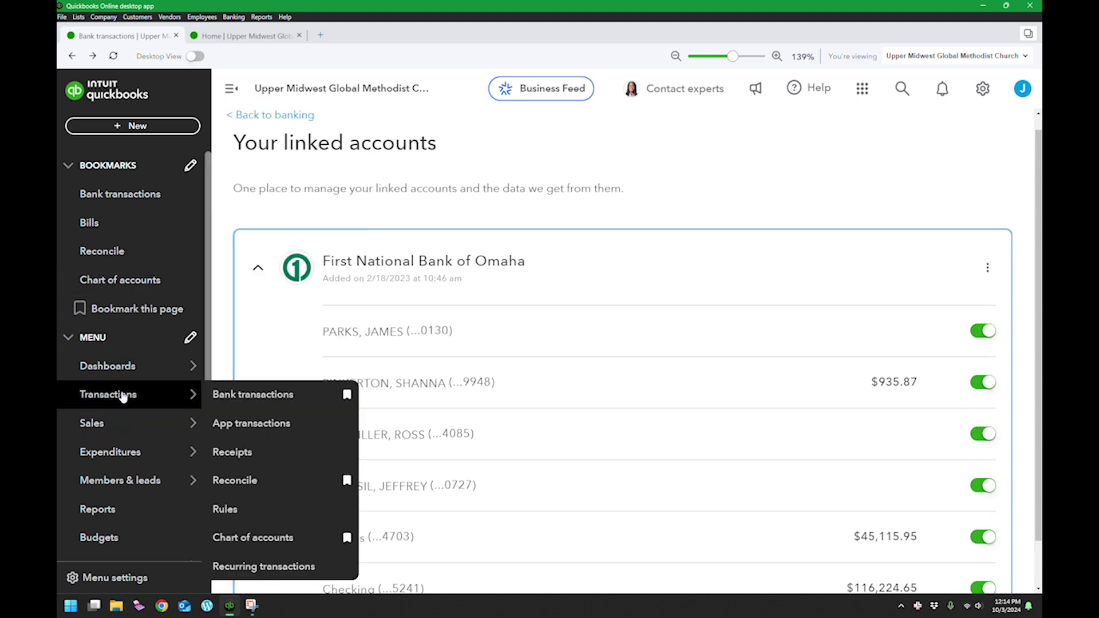
left_click(226, 392)
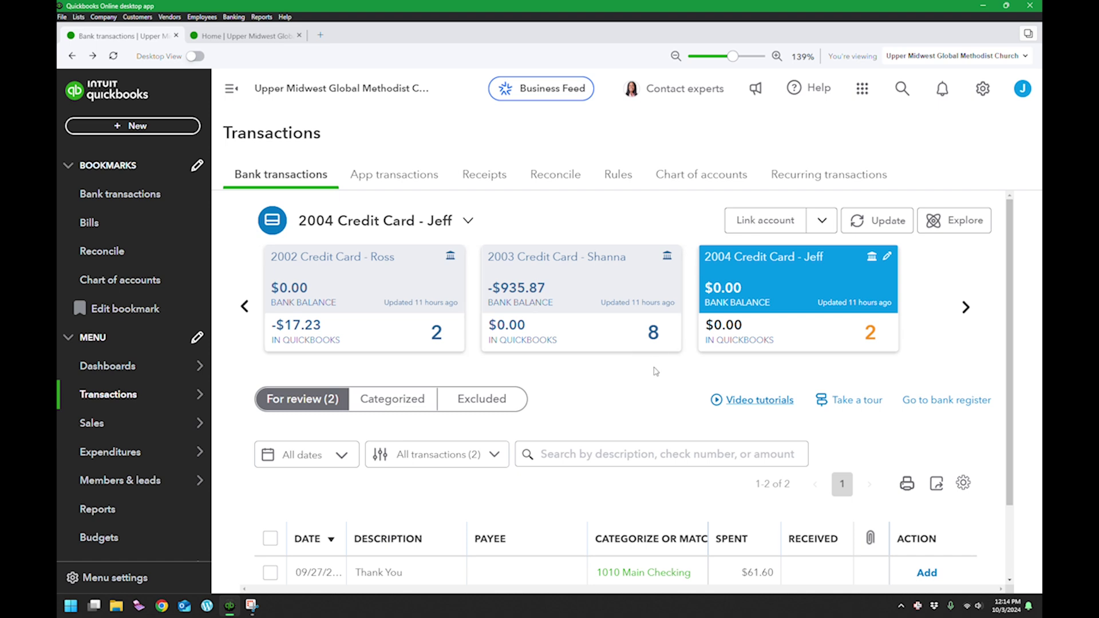
Step: Look over both pending card charges, then switch back to the home dashboard browser tab
scroll(656, 371, "down", 2)
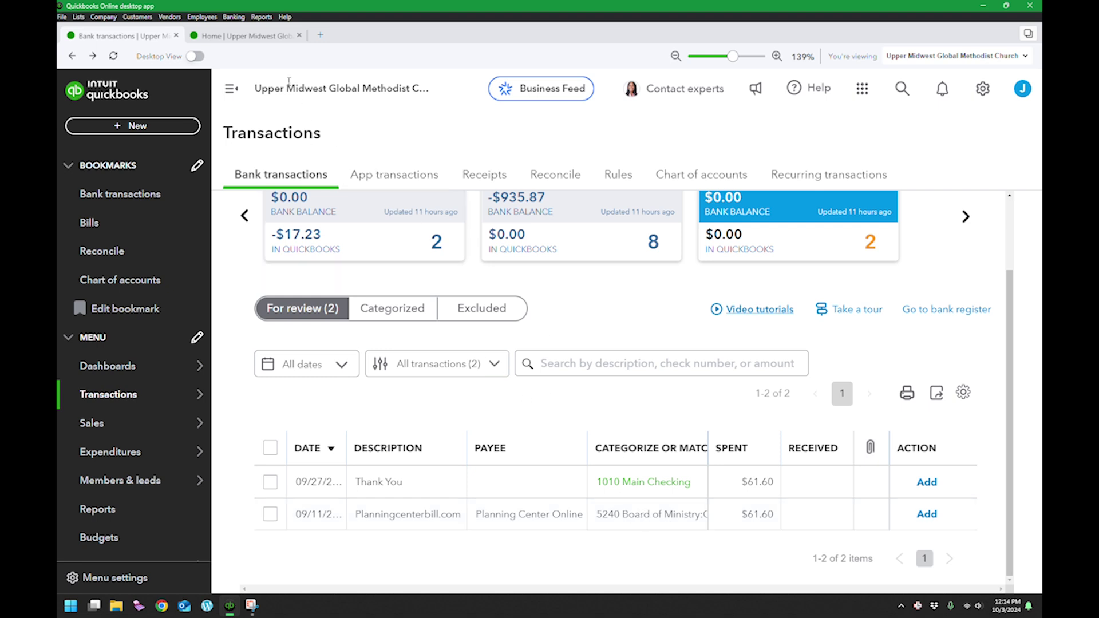
left_click(275, 38)
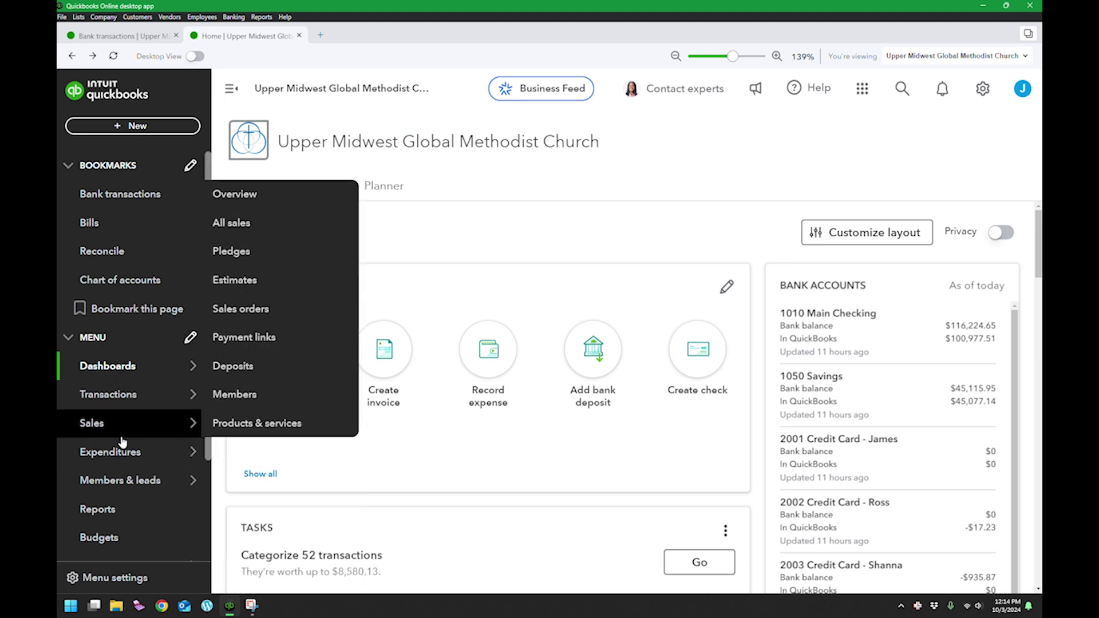
Step: Find and open the Planning Center Online vendor record in the Vendors list
mouse_move(126, 455)
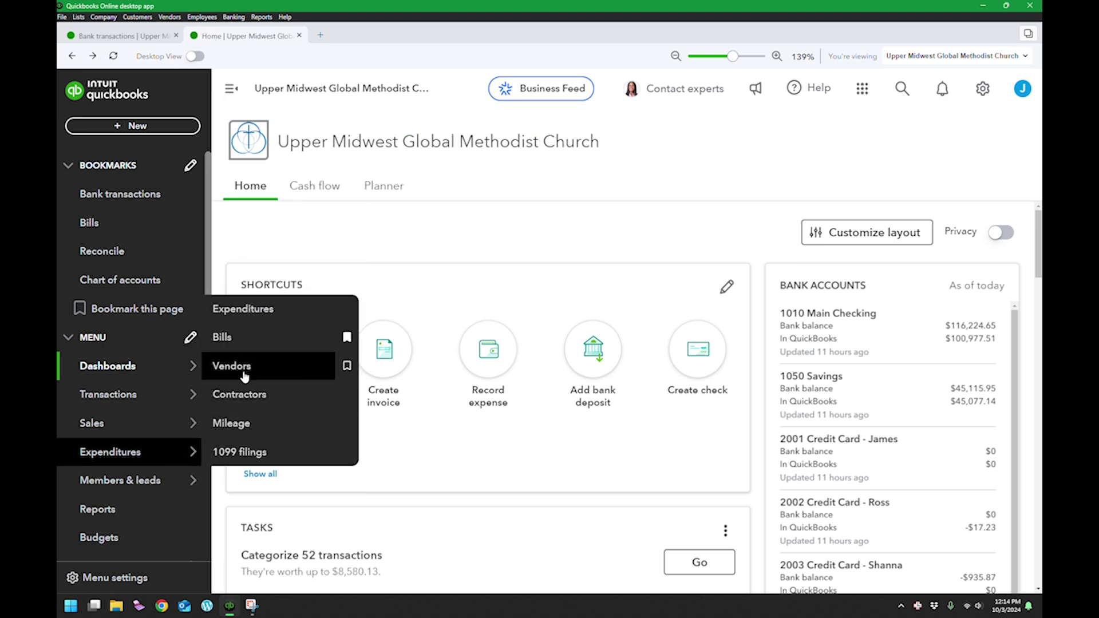
left_click(244, 369)
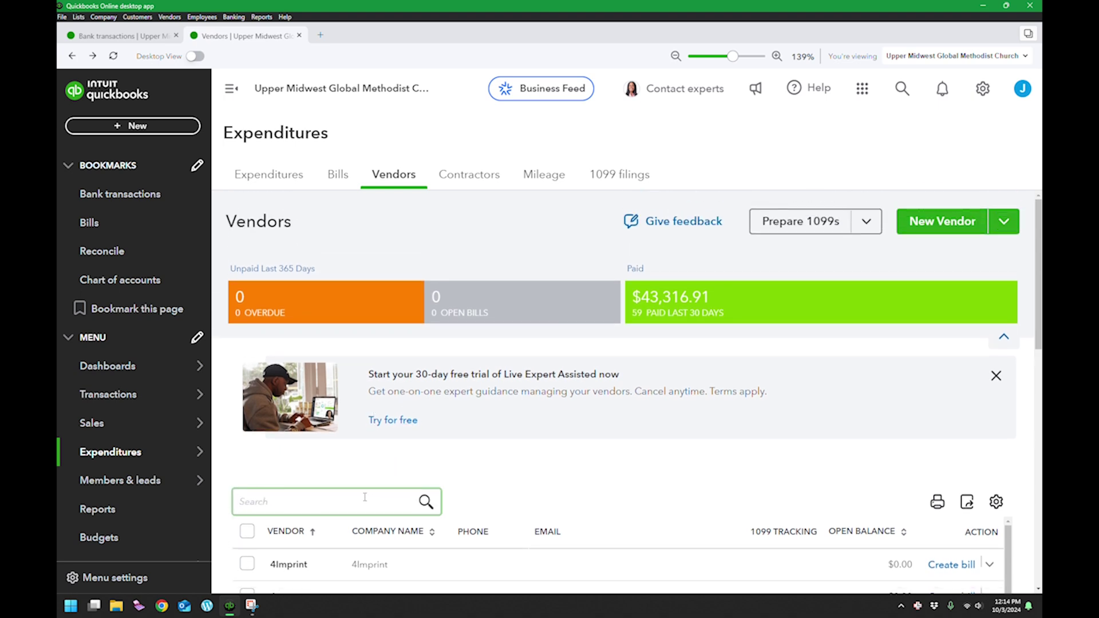
type("plann")
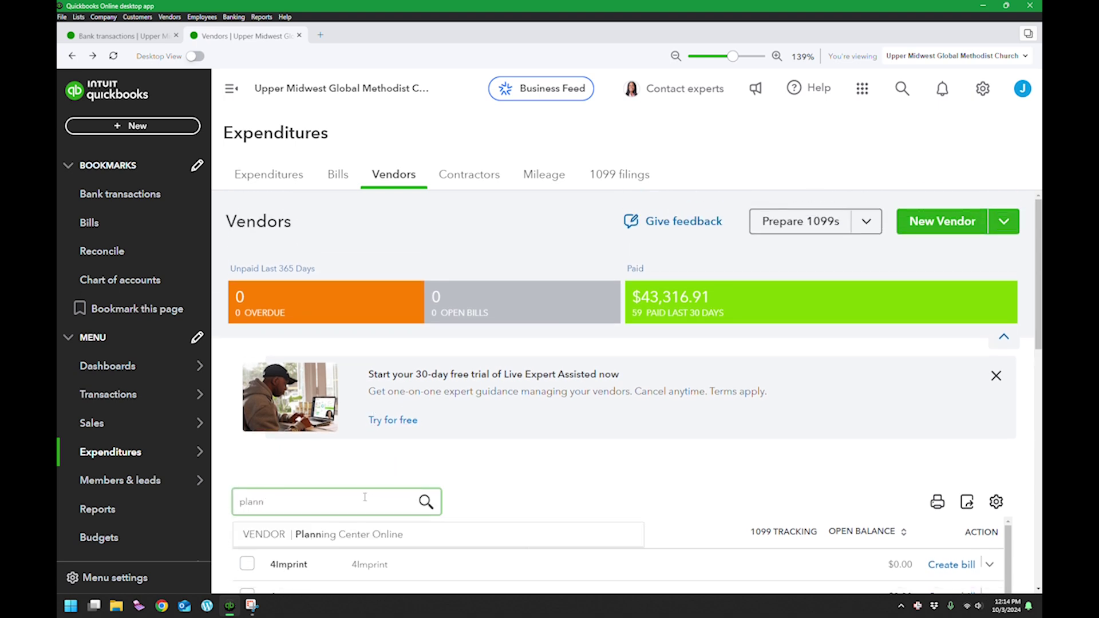
left_click(378, 541)
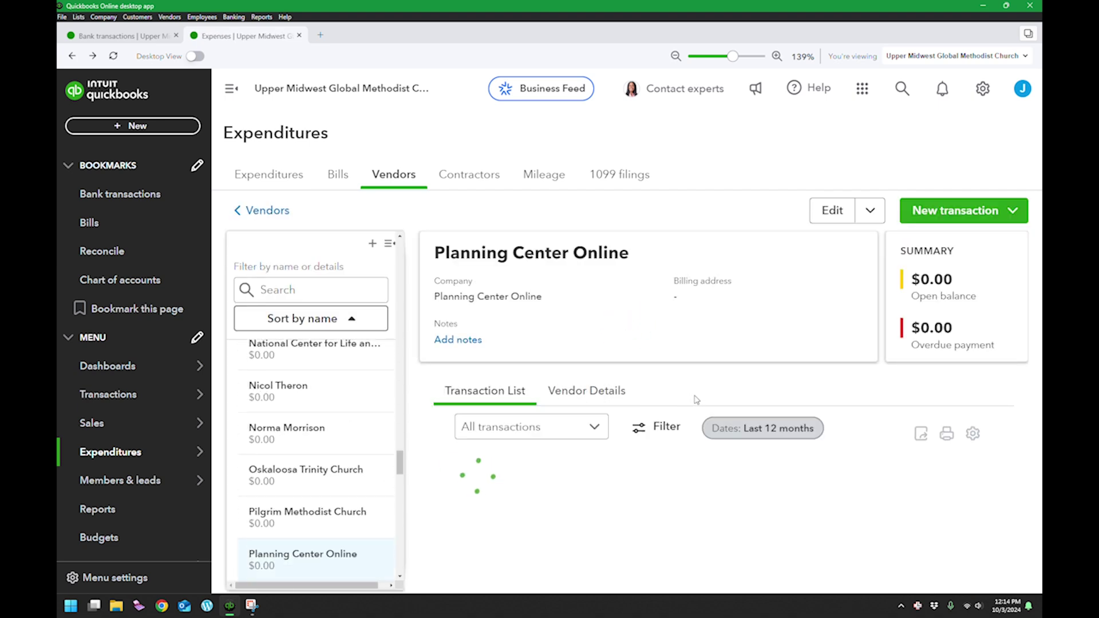
Step: Review the categories of Planning Center Online's past charges, then return to Bank transactions
left_click(389, 244)
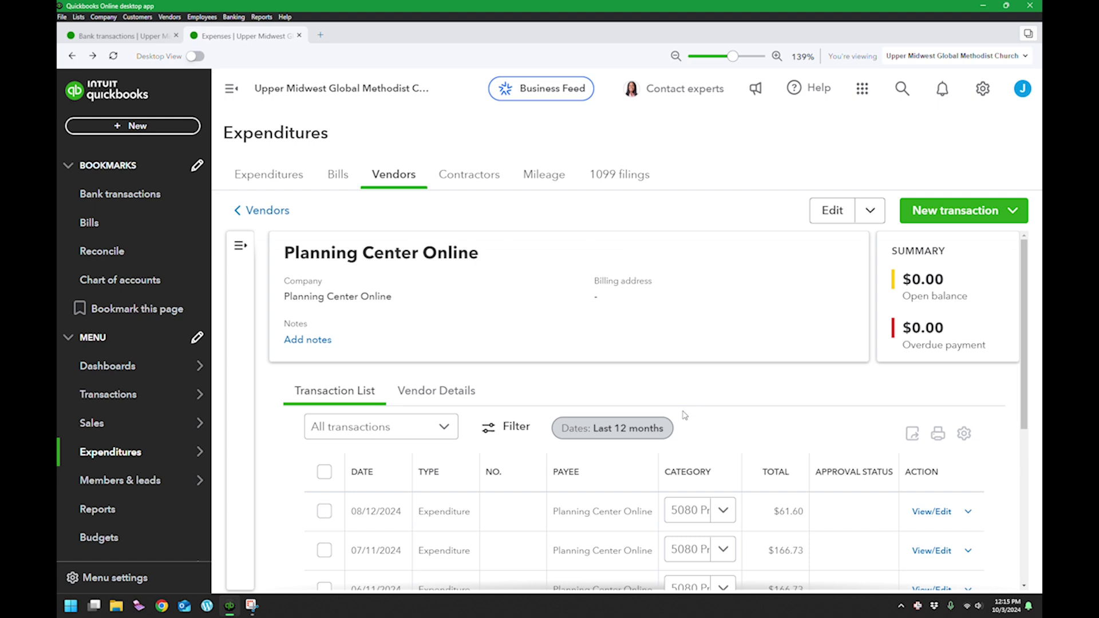
scroll(684, 415, "down", 3)
scroll(707, 391, "down", 1)
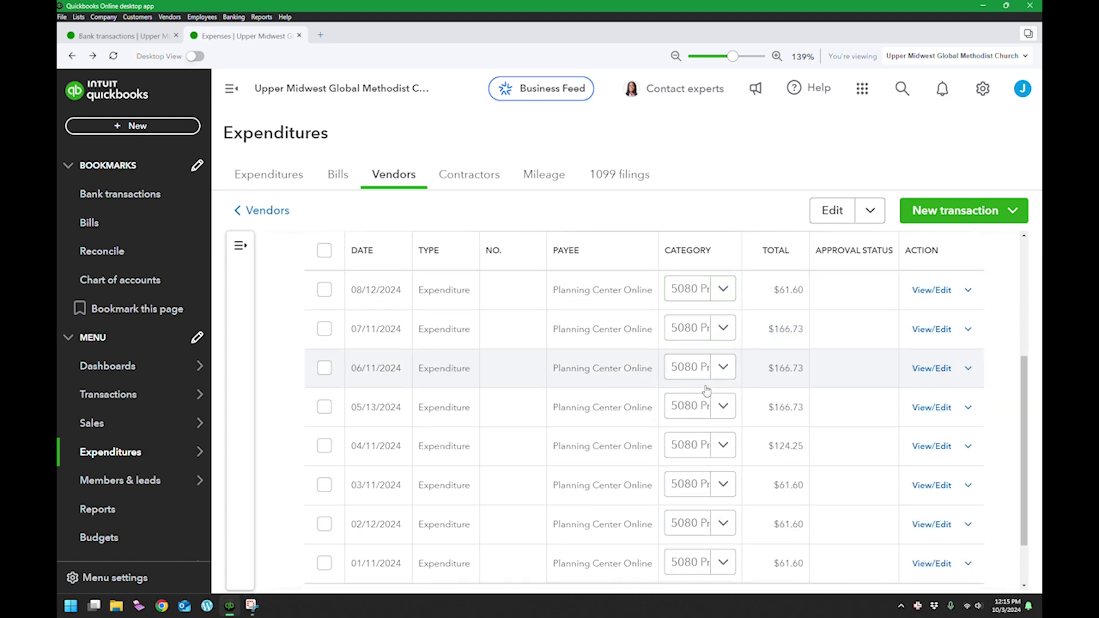
scroll(707, 391, "down", 1)
left_click(690, 449)
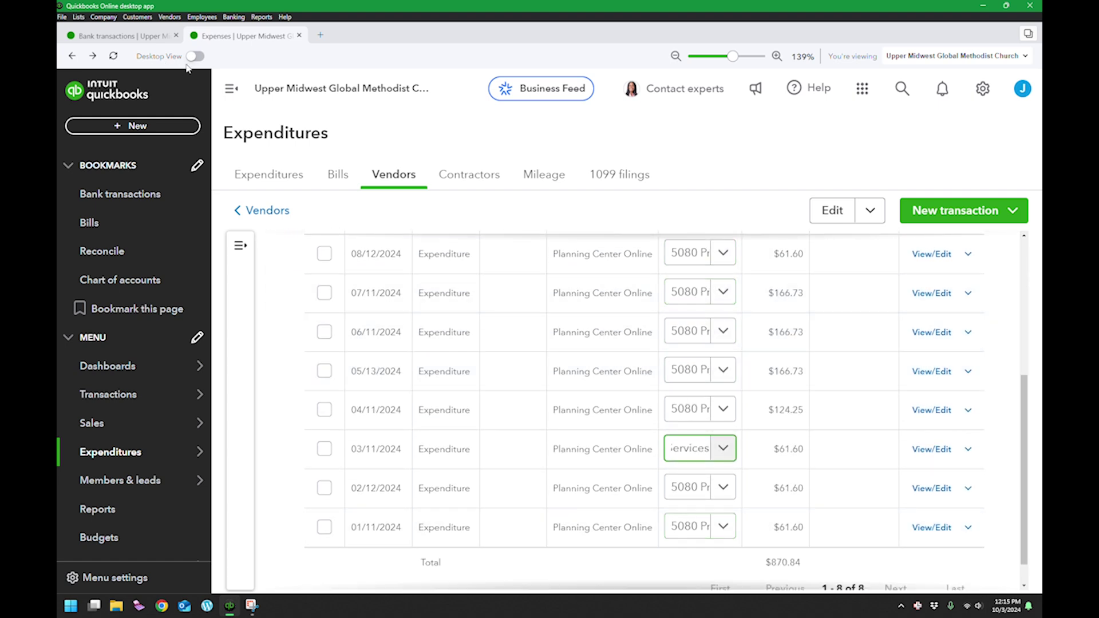
left_click(152, 36)
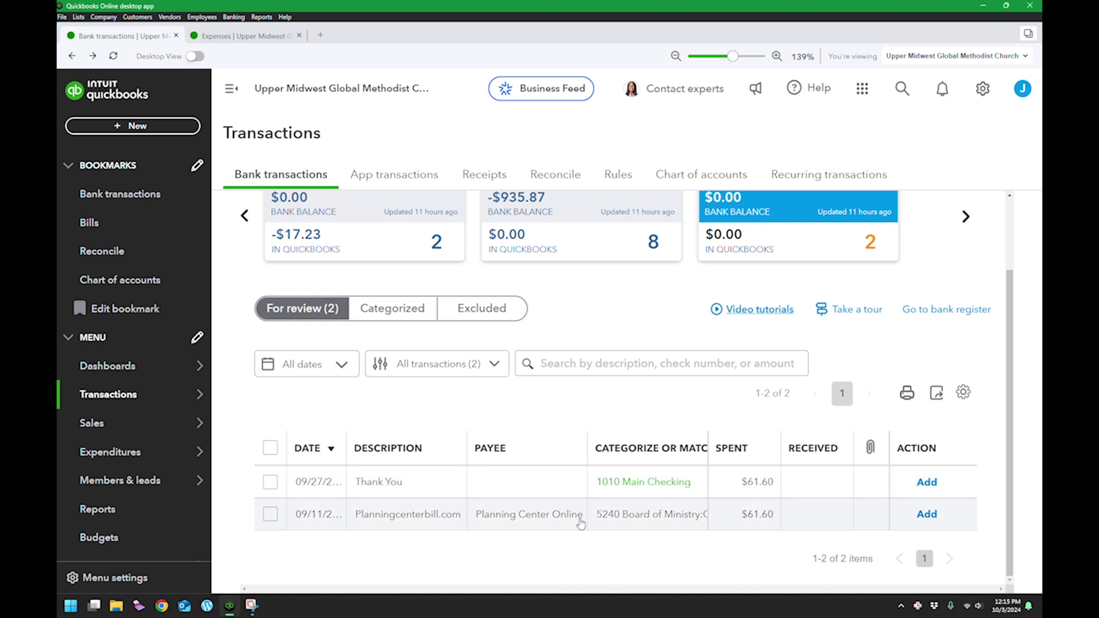
Step: Set the $61.60 Planning Center Online charge's account to 5080 Website & Online Services
left_click(687, 522)
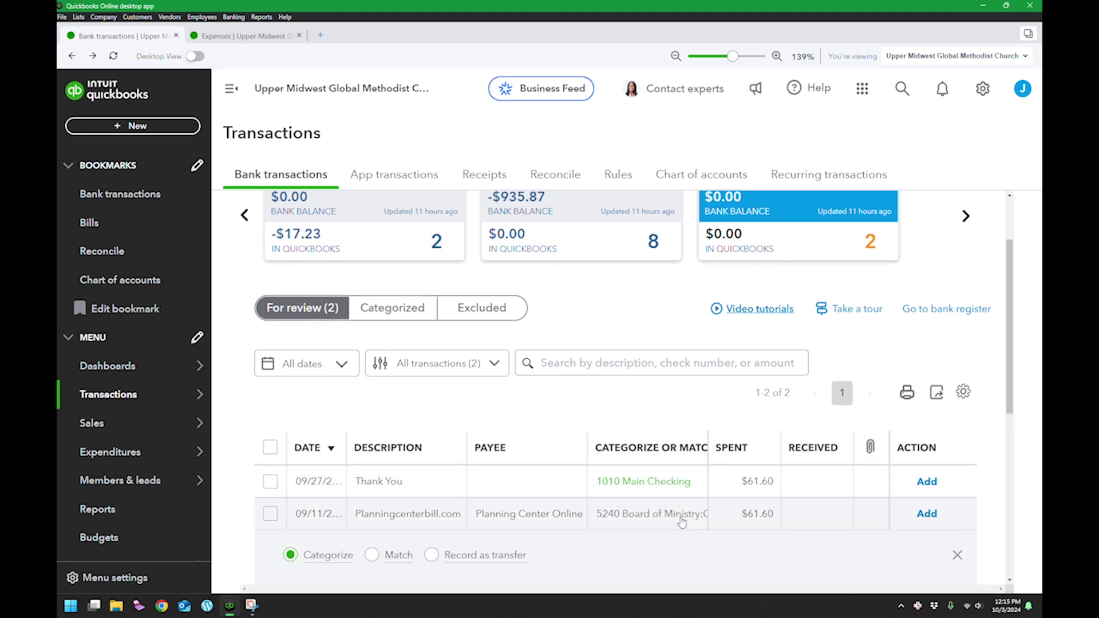
scroll(590, 532, "down", 3)
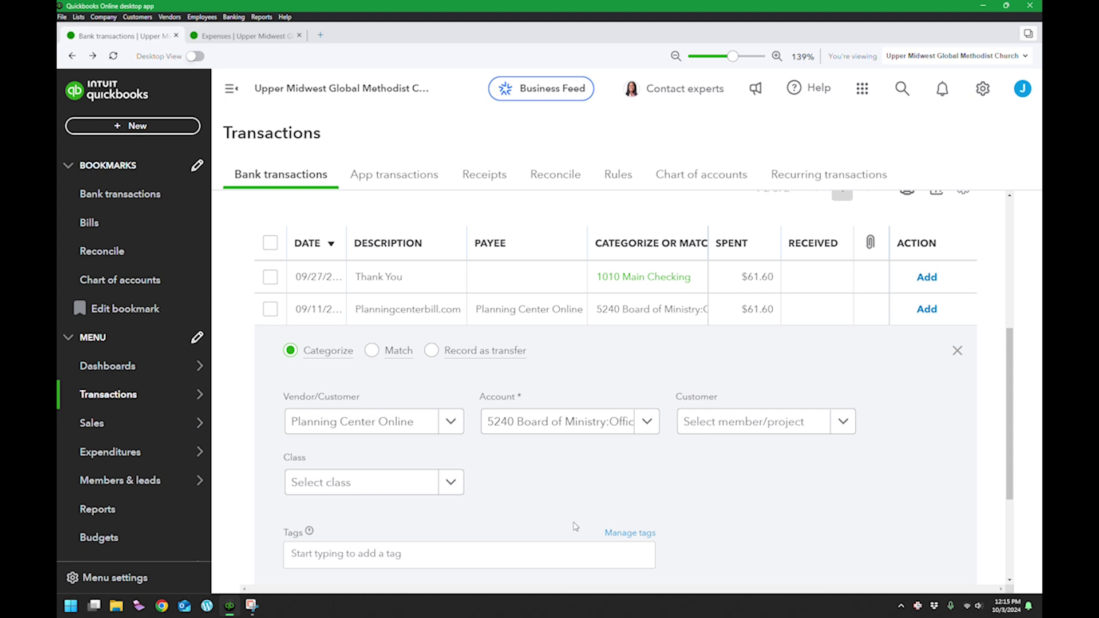
left_click(637, 429)
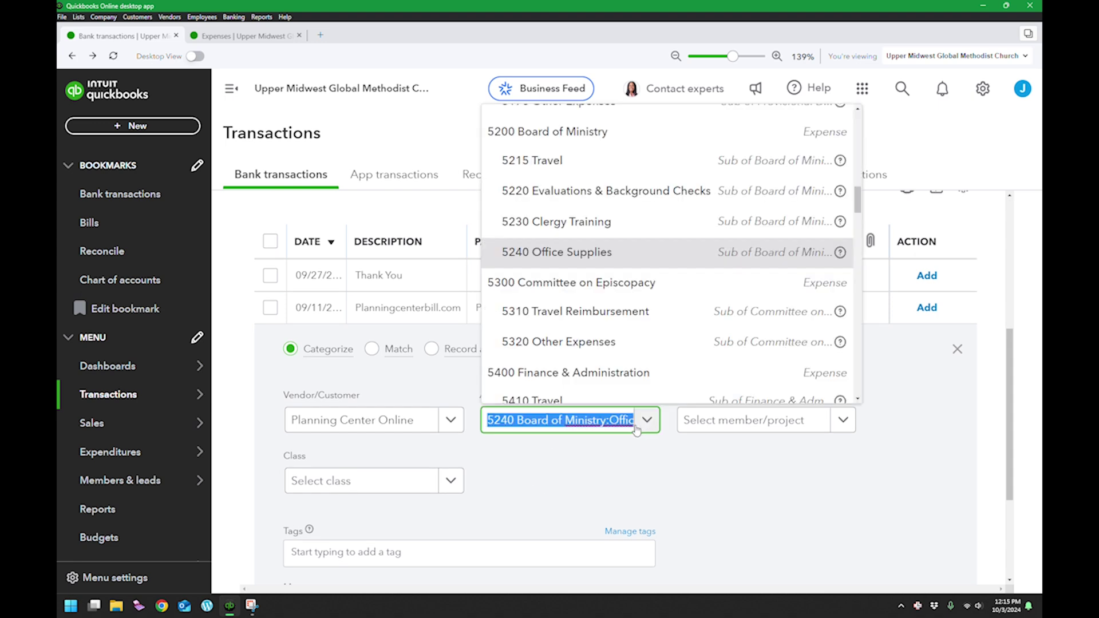
scroll(574, 310, "up", 1)
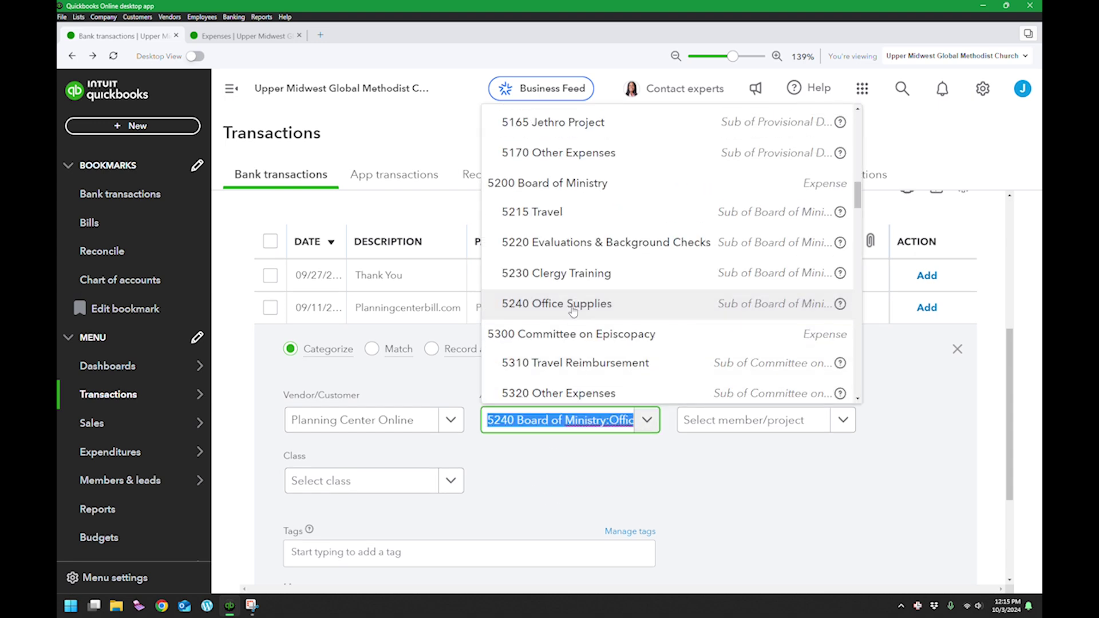
type("0")
key("BackSpace")
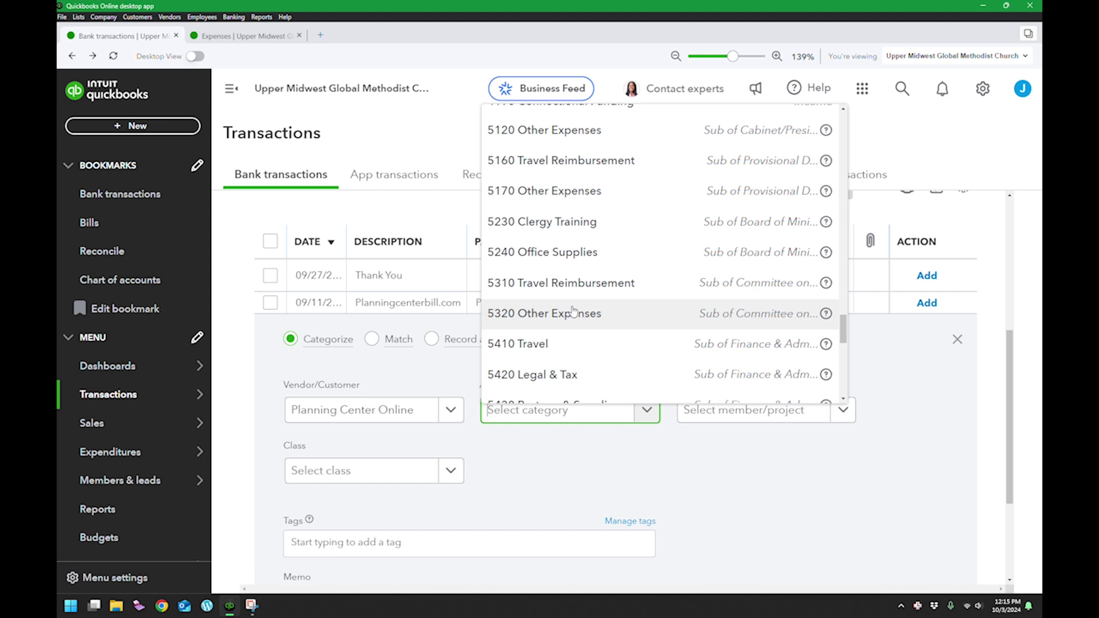
type("5080")
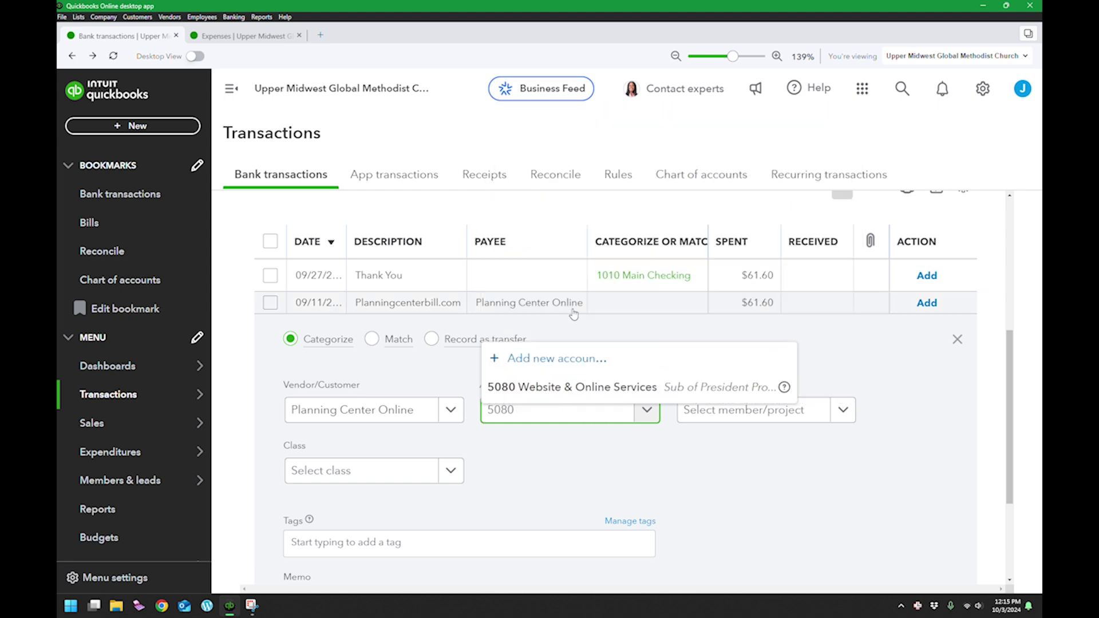
left_click(596, 396)
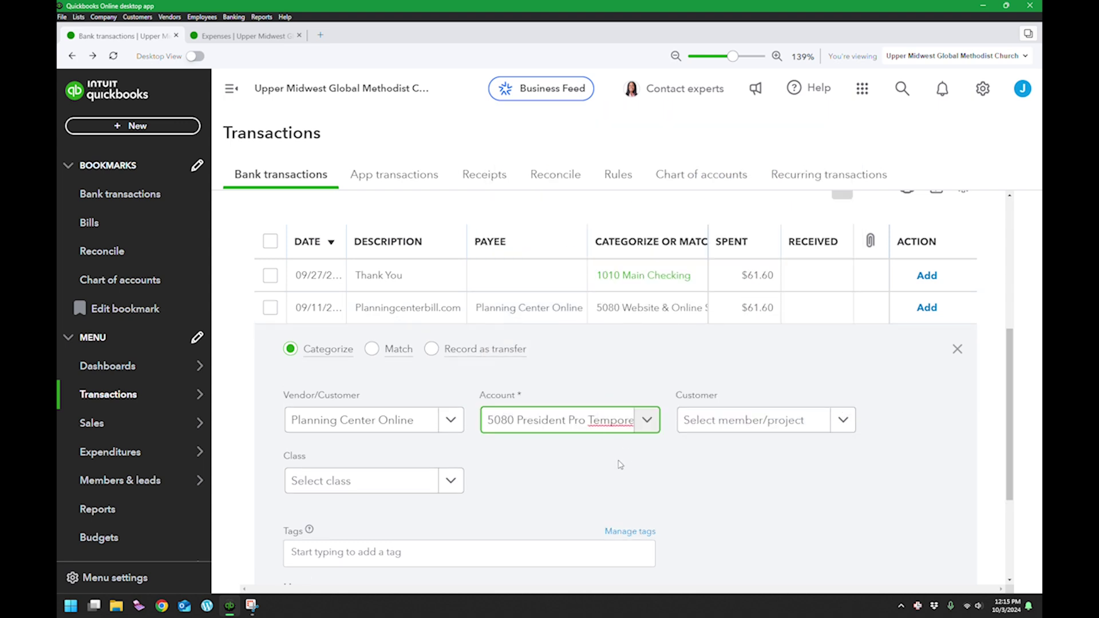
Step: Begin attaching a receipt file to the Planning Center charge
scroll(612, 461, "down", 2)
scroll(403, 435, "down", 2)
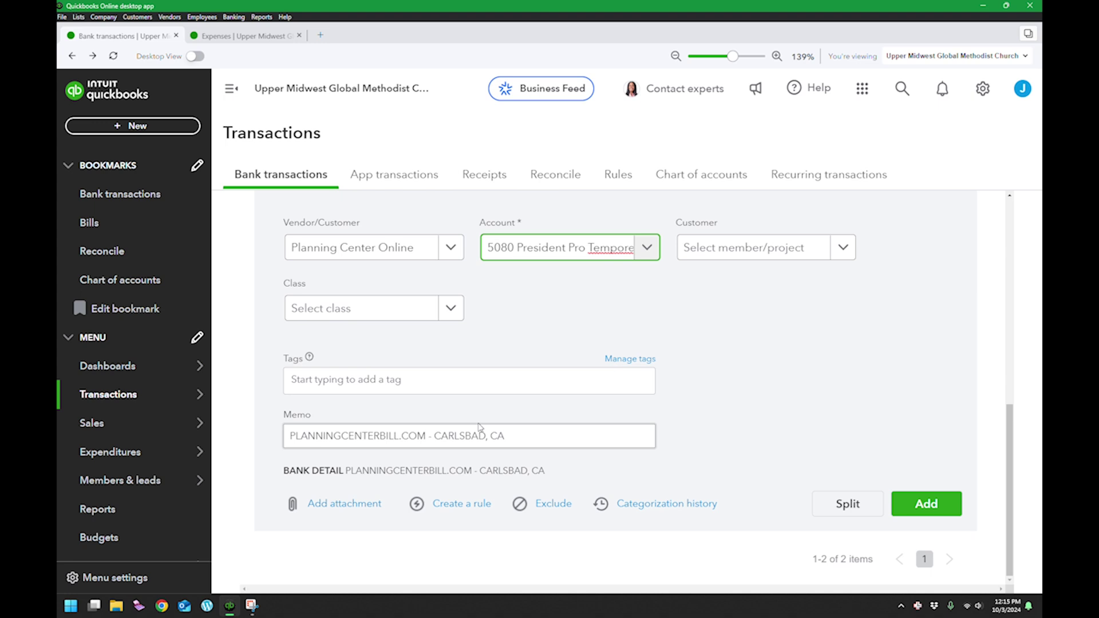
left_click(368, 504)
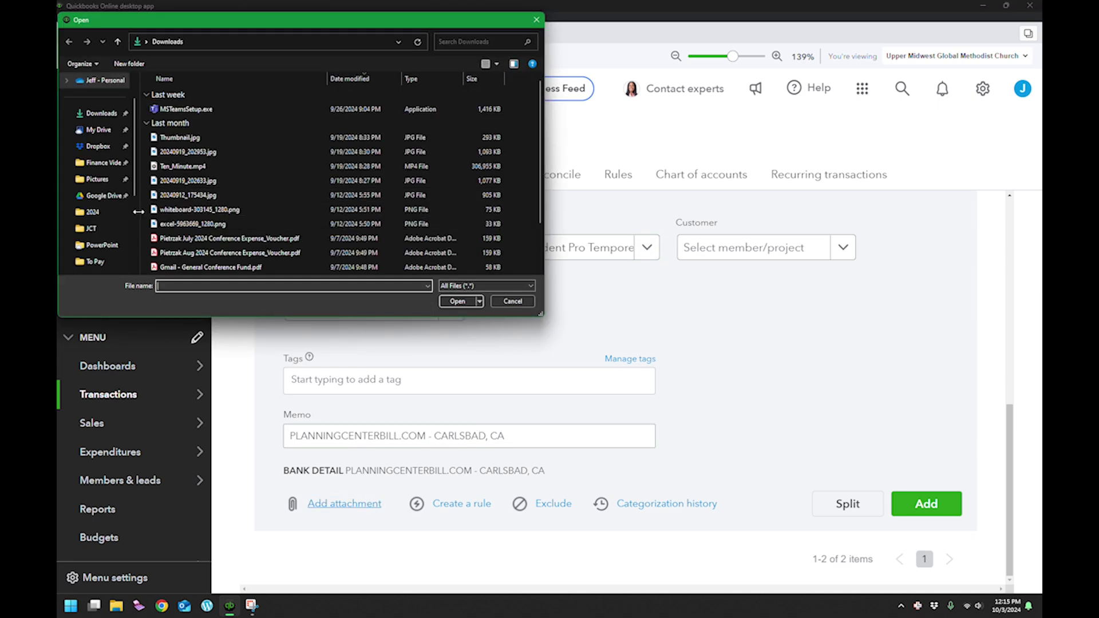
Step: Attach the Planning Center receipt PDF from the To Pay folder and add the charge
left_click(95, 262)
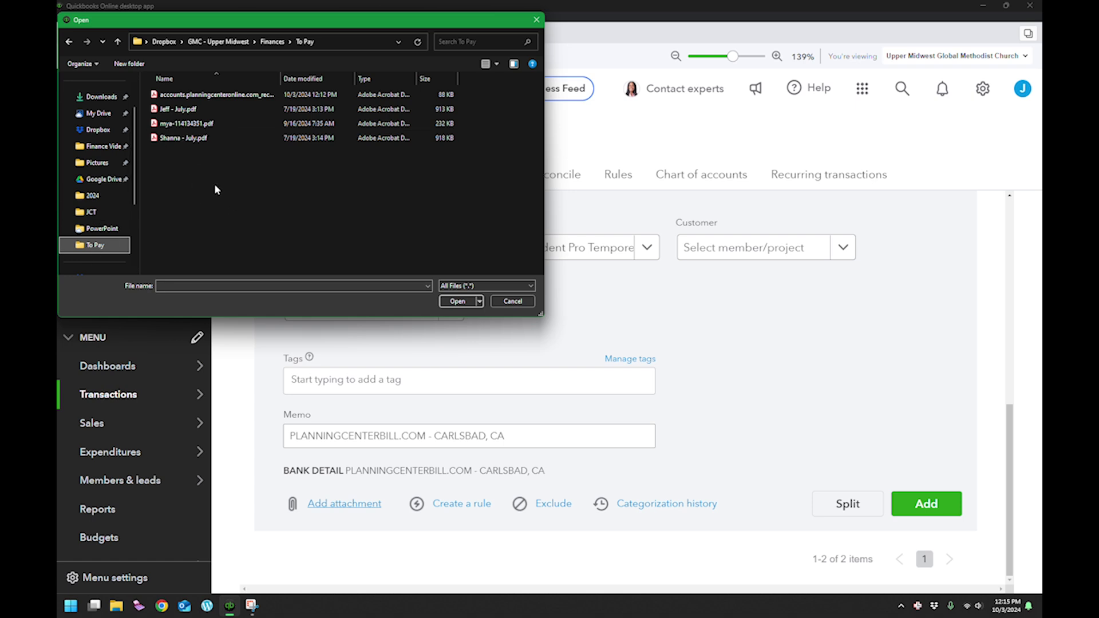
double_click(196, 95)
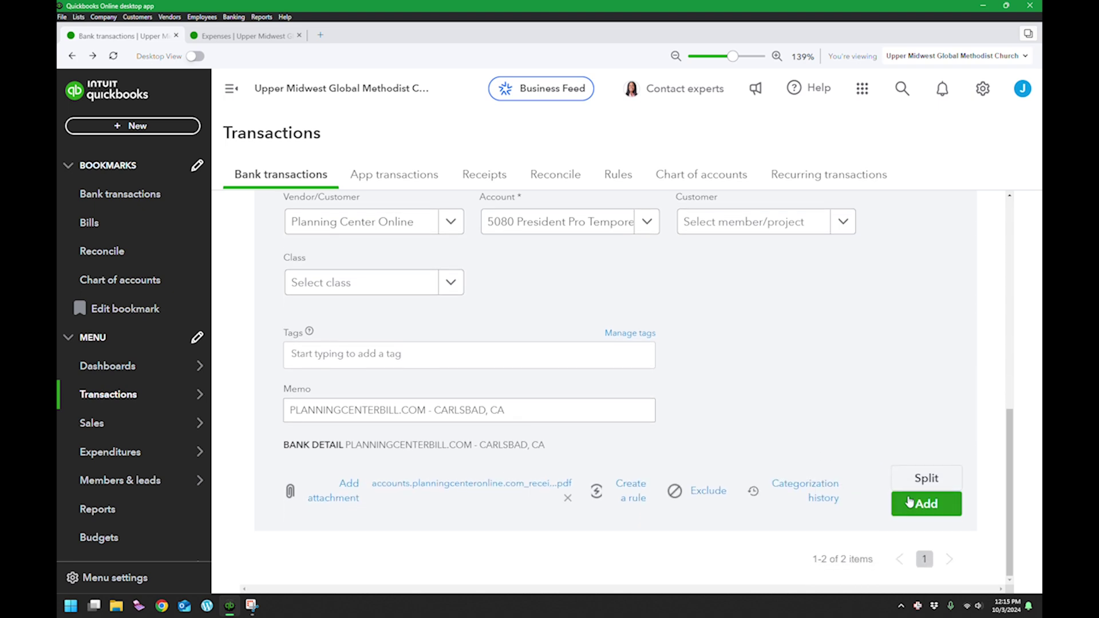
left_click(917, 507)
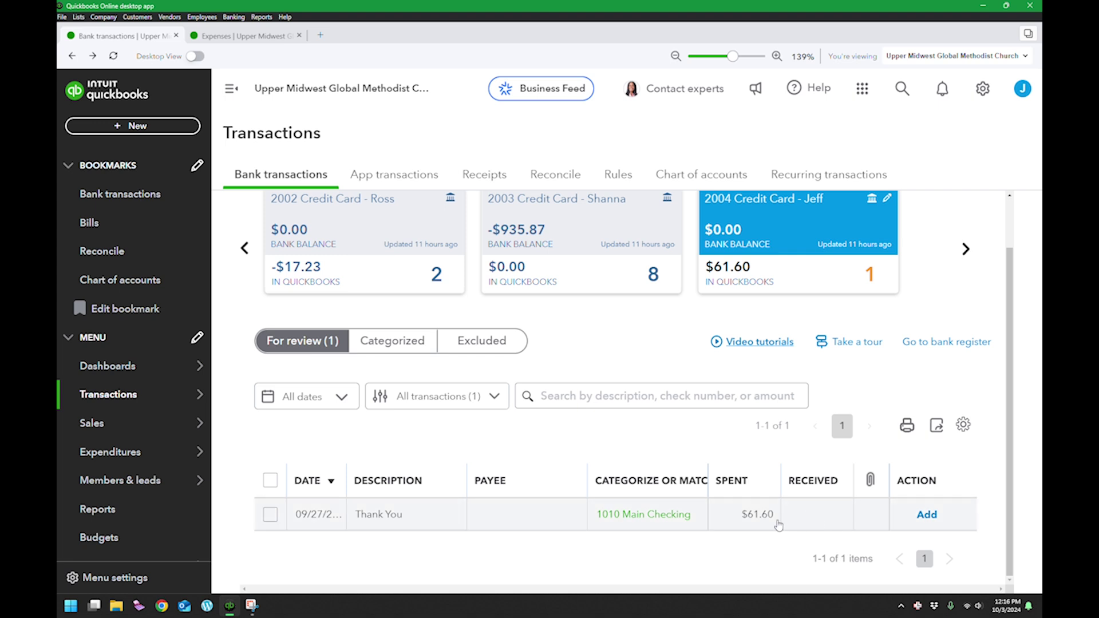
Step: Set the $61.60 Thank You payment to Record as transfer with 1010 Main Checking
left_click(745, 519)
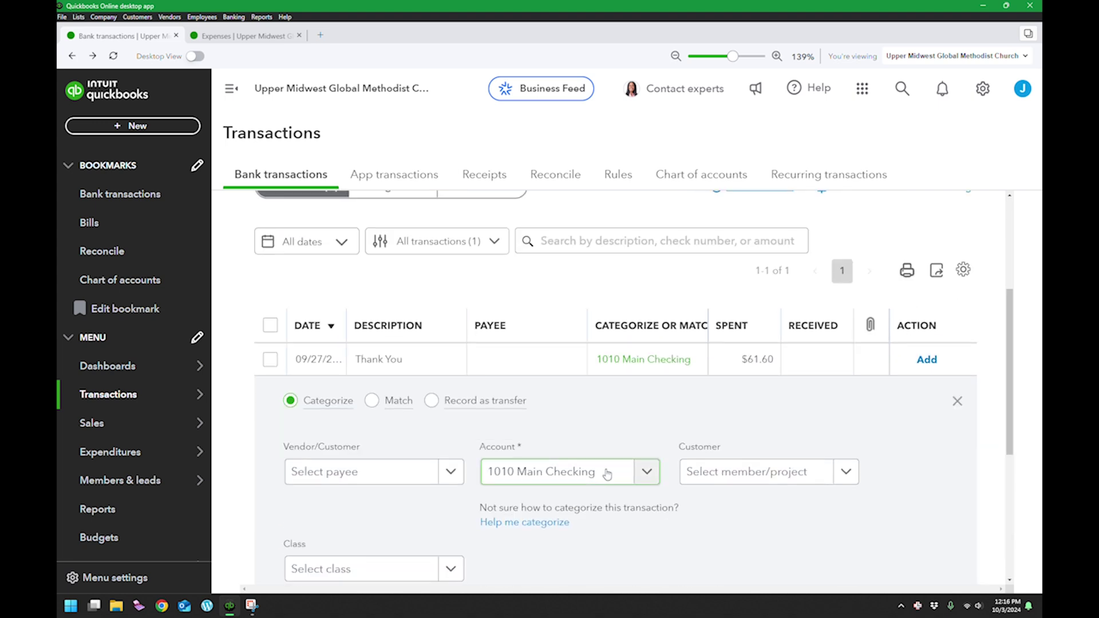
left_click(617, 468)
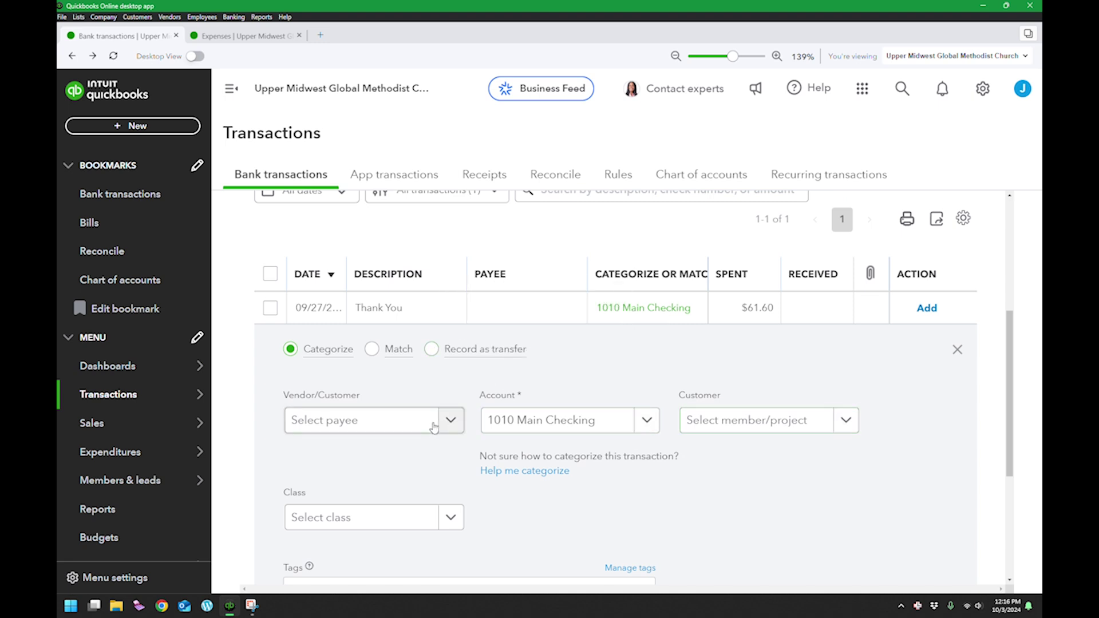
scroll(434, 448, "down", 1)
left_click(429, 299)
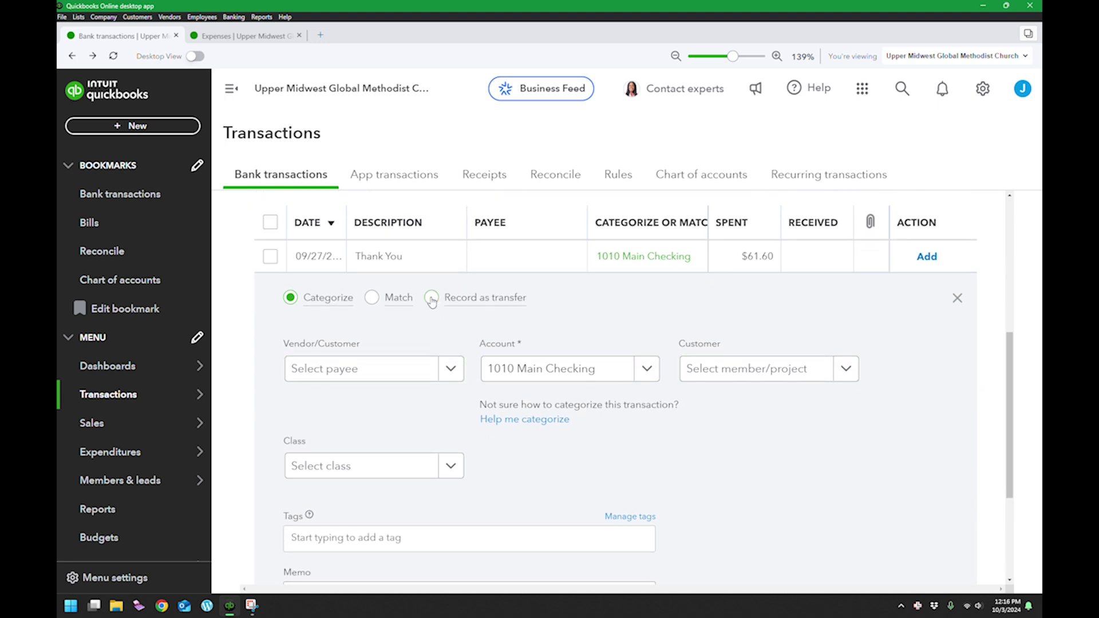
scroll(424, 367, "down", 2)
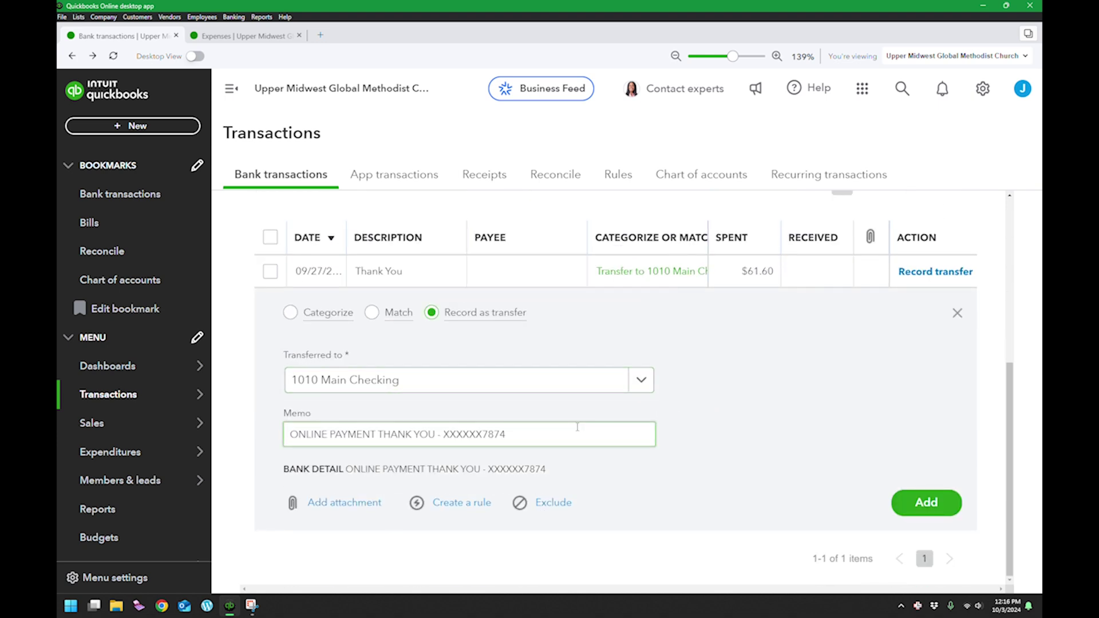
left_click(467, 388)
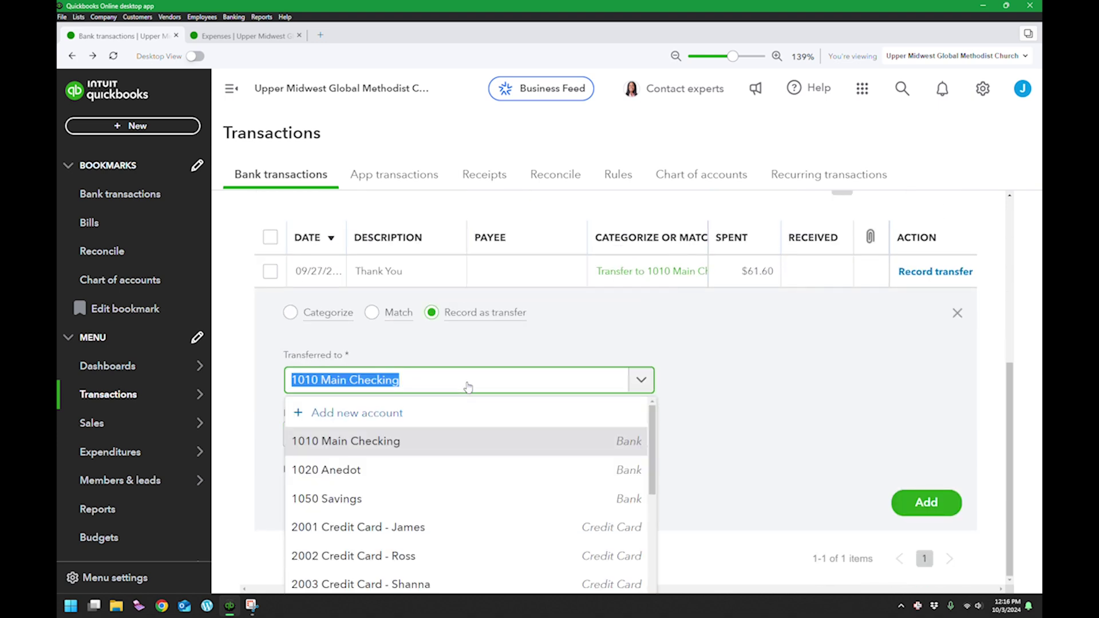
left_click(469, 386)
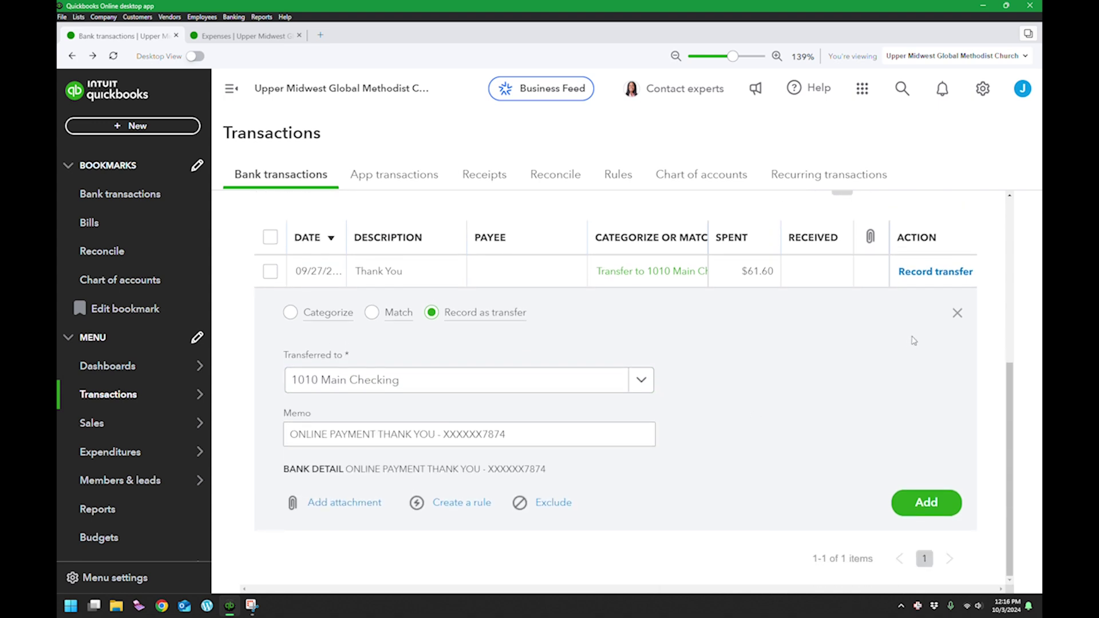
left_click(957, 314)
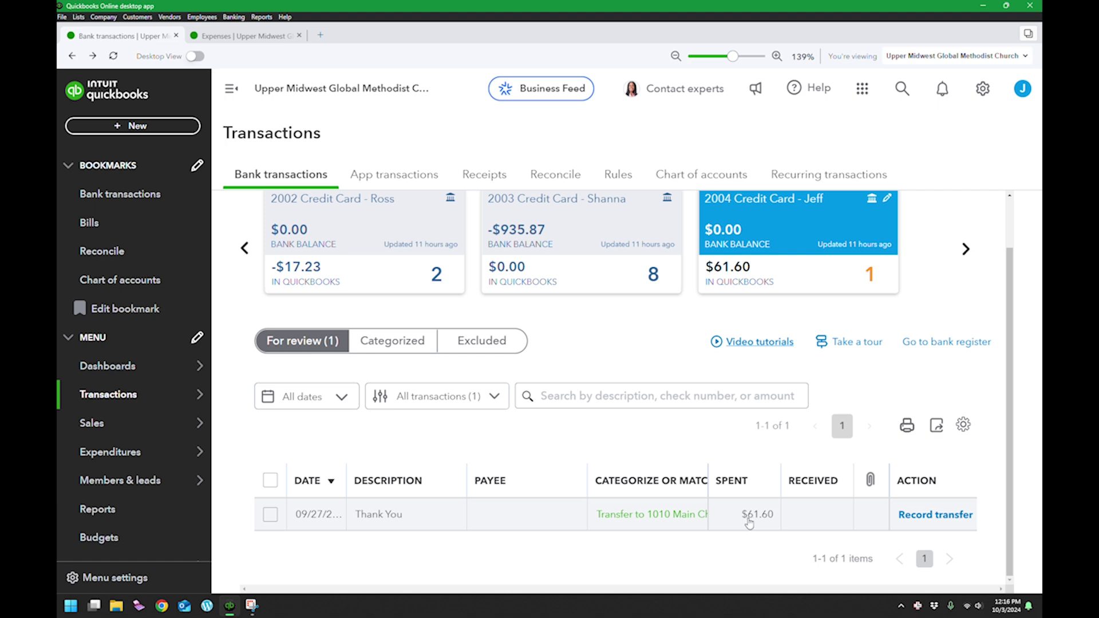
Step: Select the $61.60 Thank You payment and exclude it from the bank feed
left_click(270, 514)
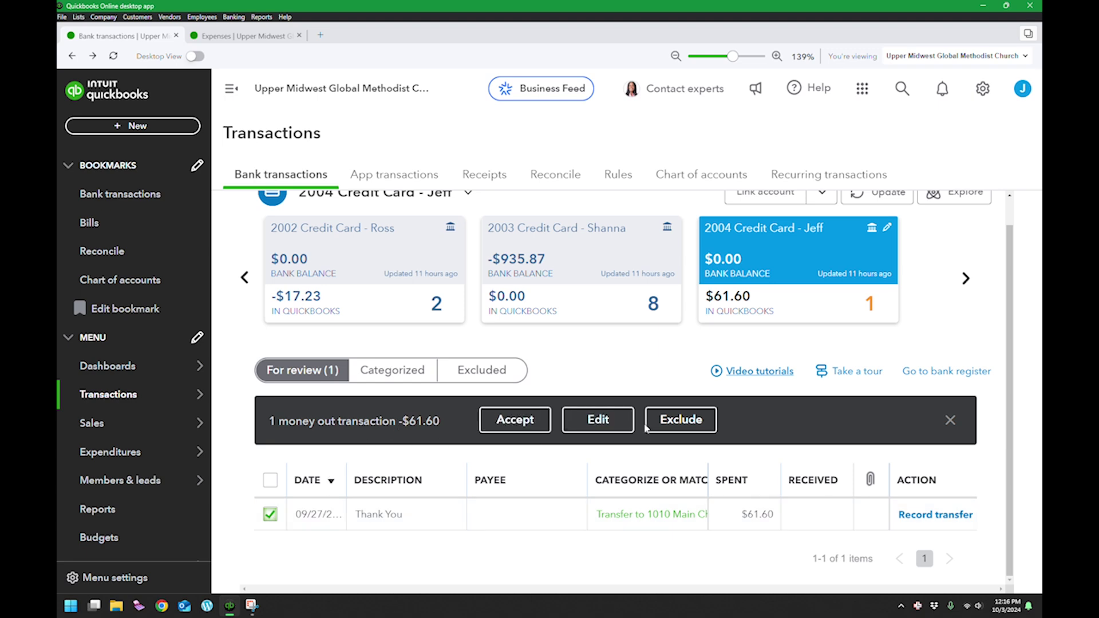
left_click(679, 422)
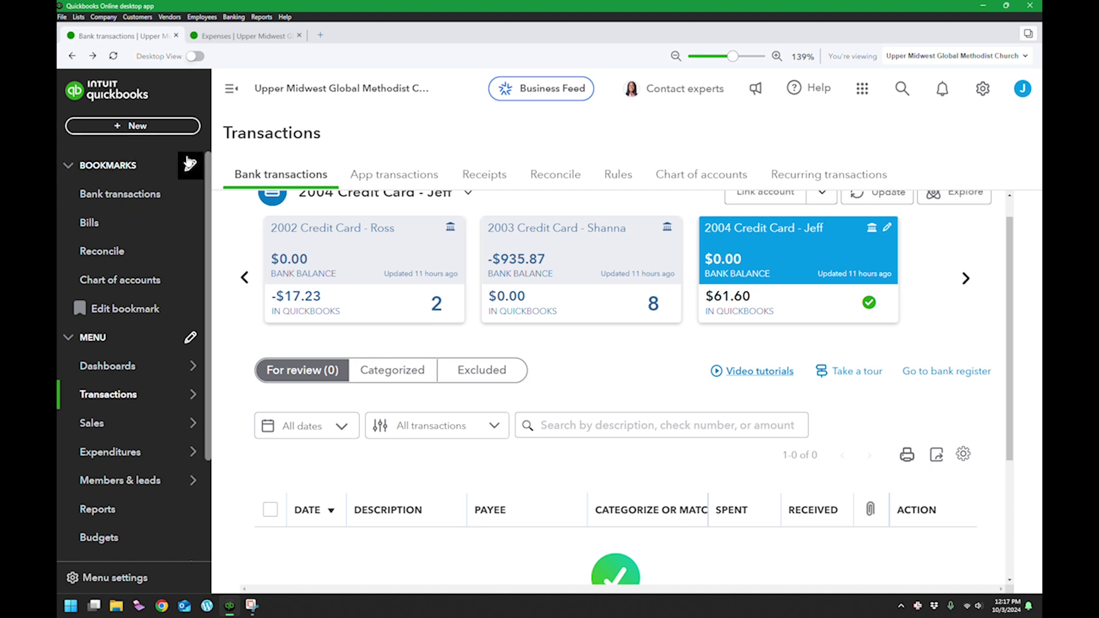
Step: Start a new transfer from 1010 Main Checking to the 2004 Credit Card
left_click(156, 133)
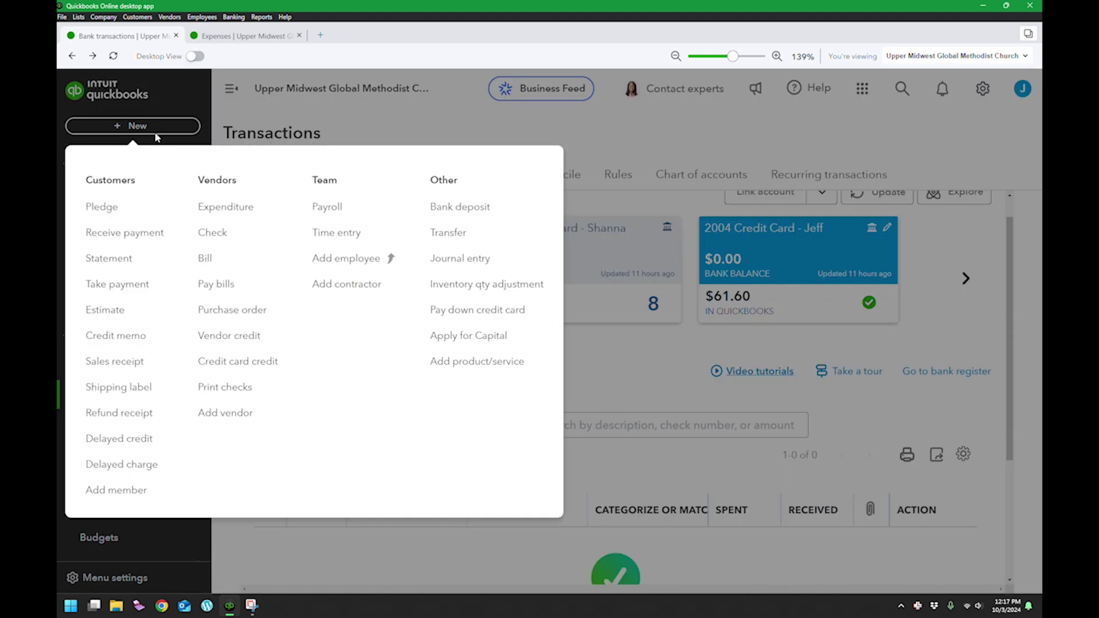
left_click(451, 244)
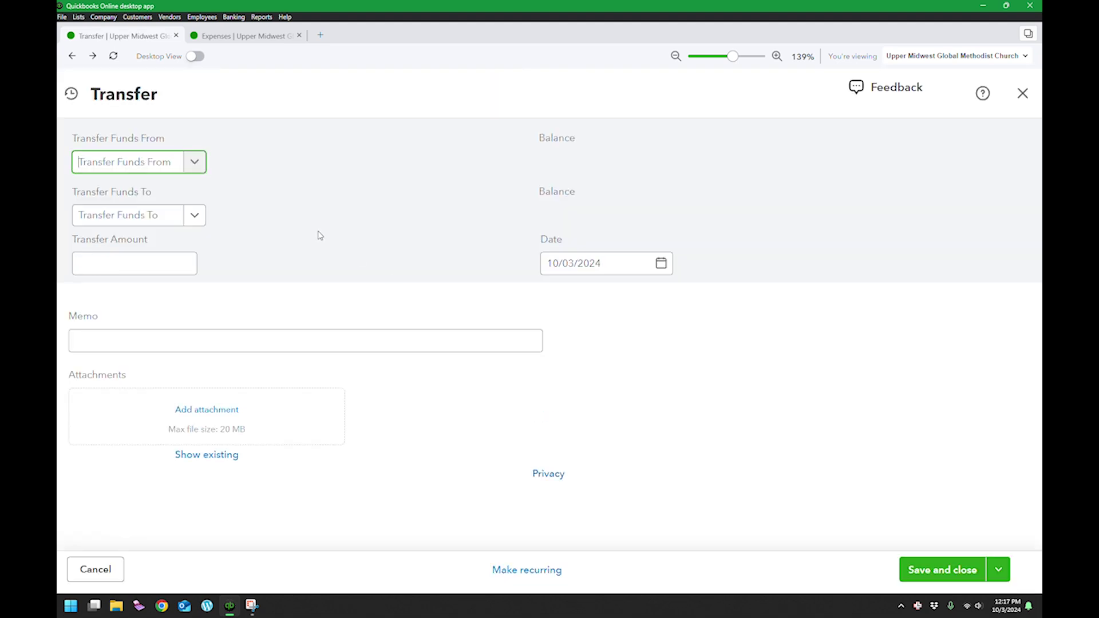
type("che")
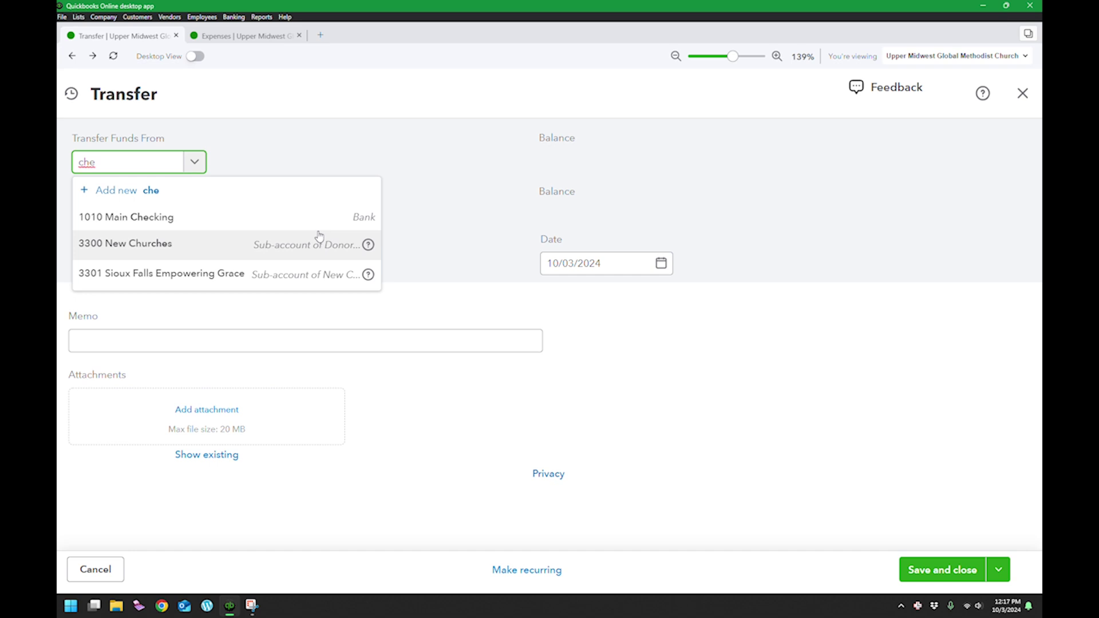
left_click(292, 220)
left_click(162, 223)
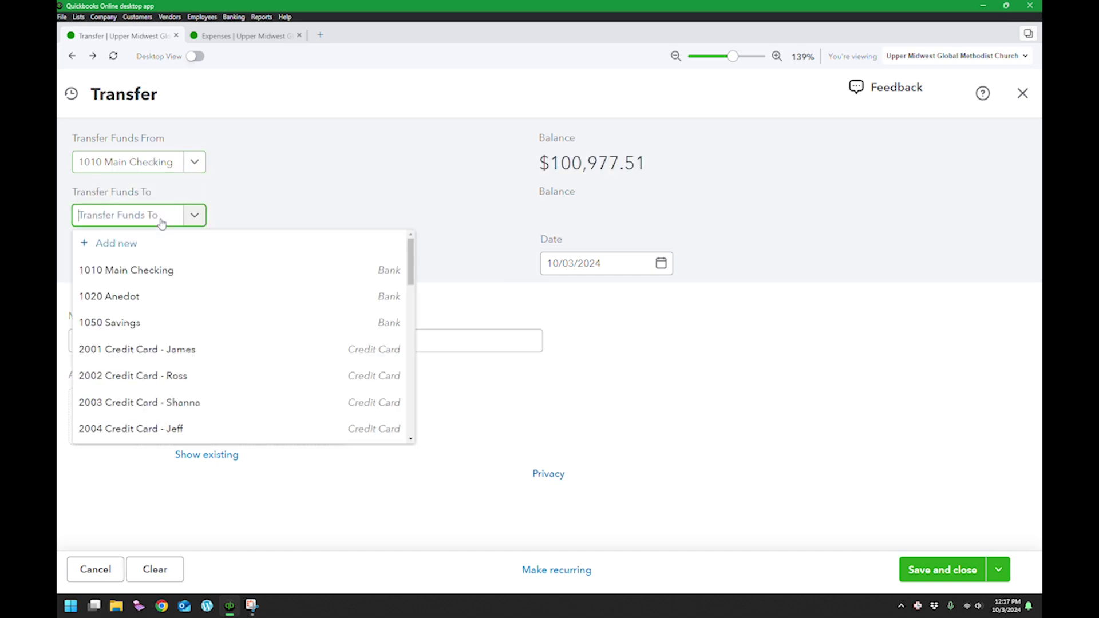
left_click(135, 428)
Step: Give the transfer amount 61.60, date 09/27/2024, memo 'Pay off credit card', and save it
left_click(161, 271)
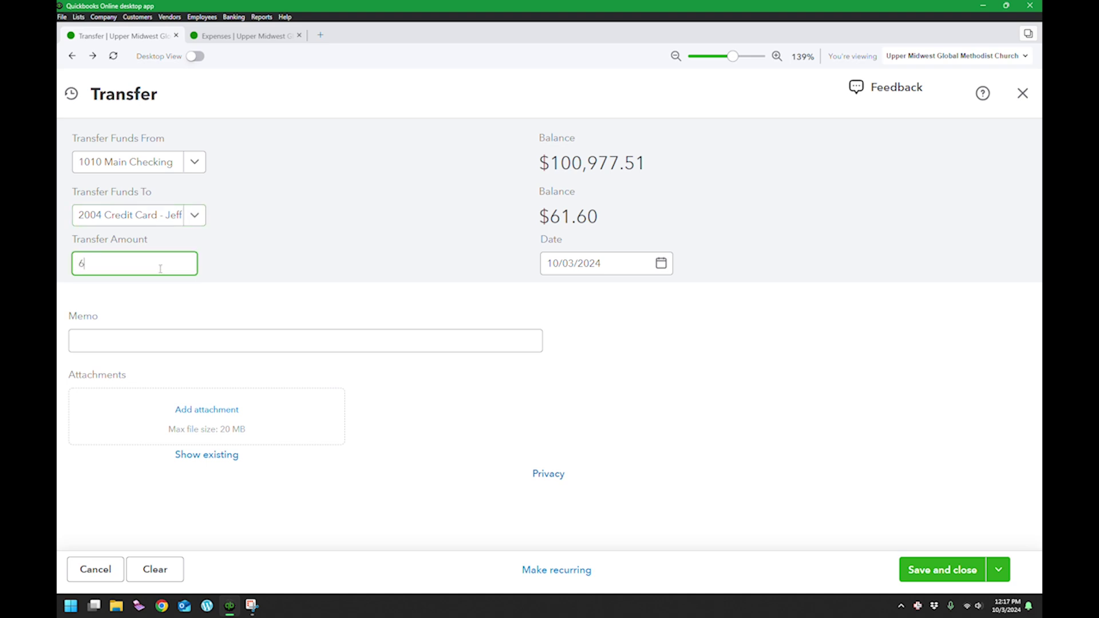
type("61.60")
key("Tab")
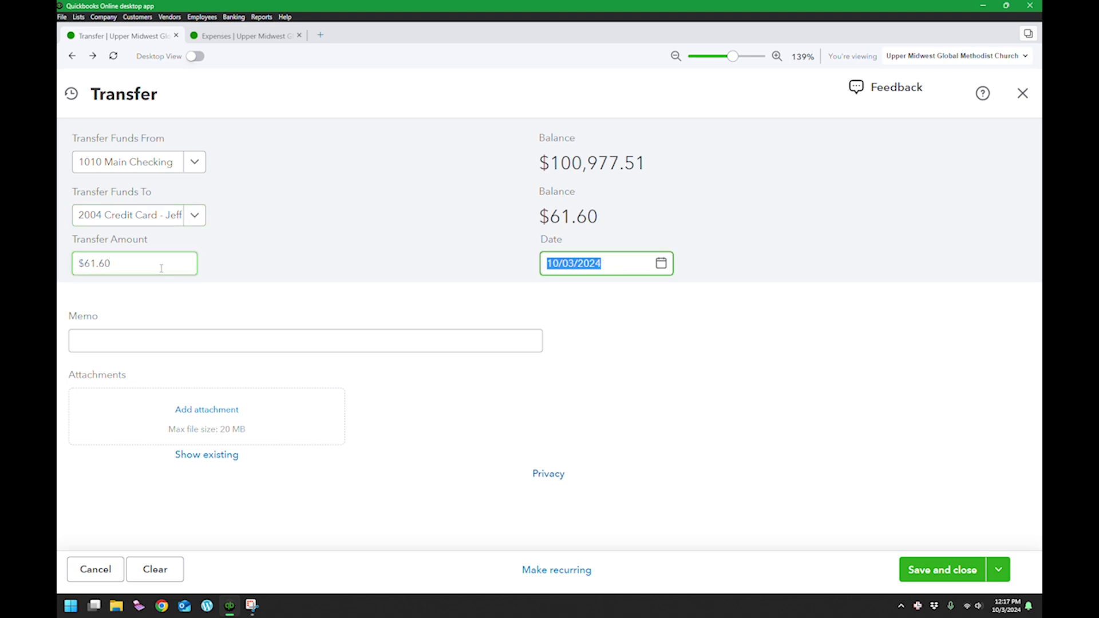
left_click(662, 264)
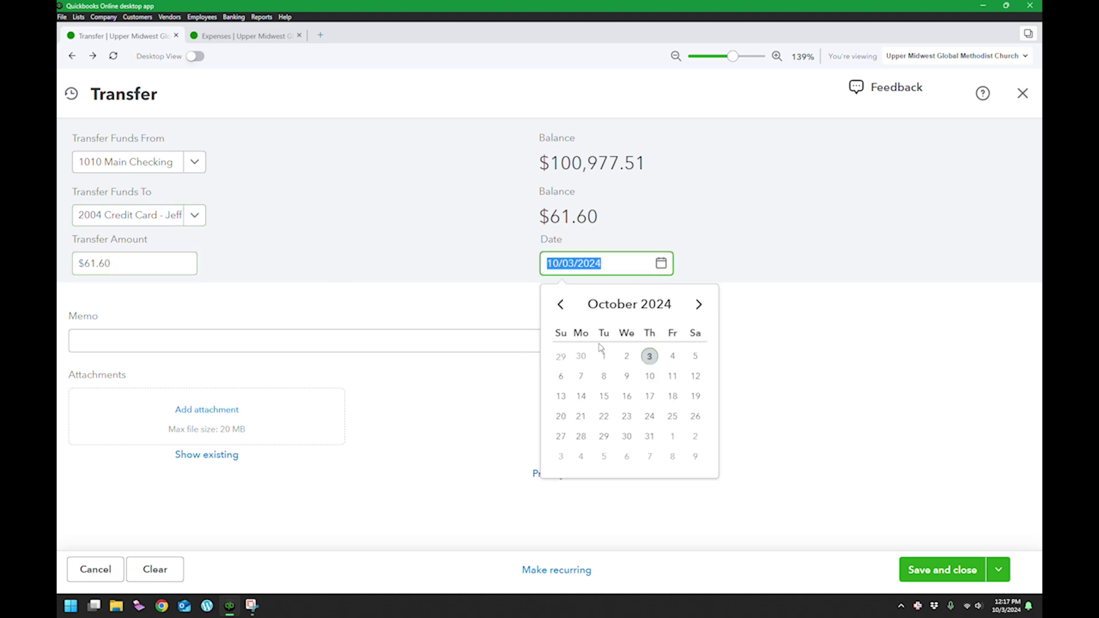
left_click(561, 304)
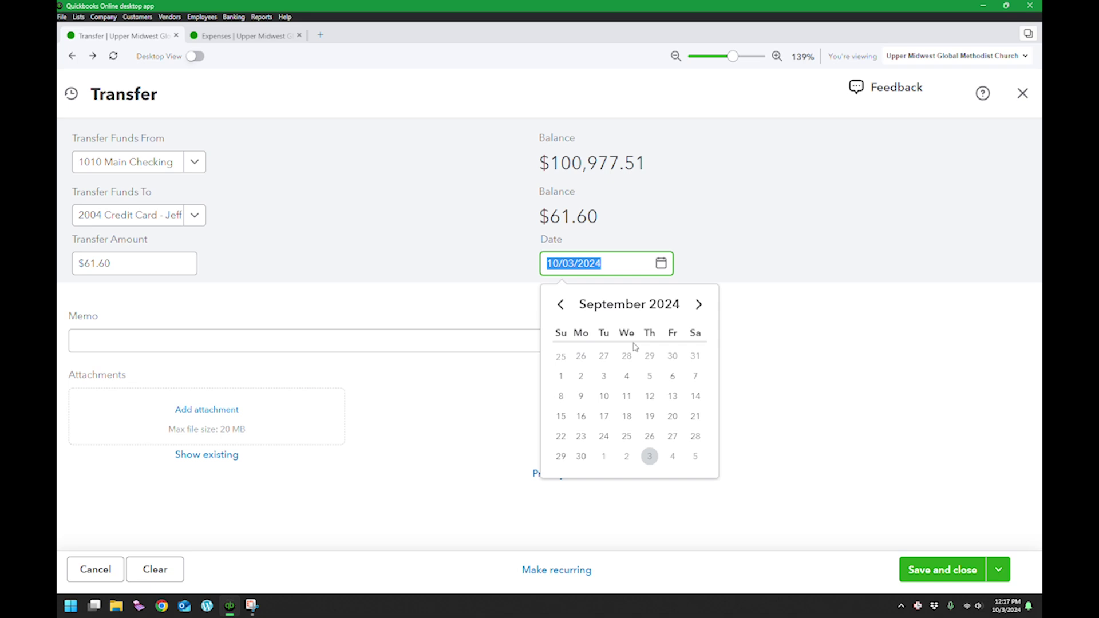
left_click(676, 440)
key("Tab")
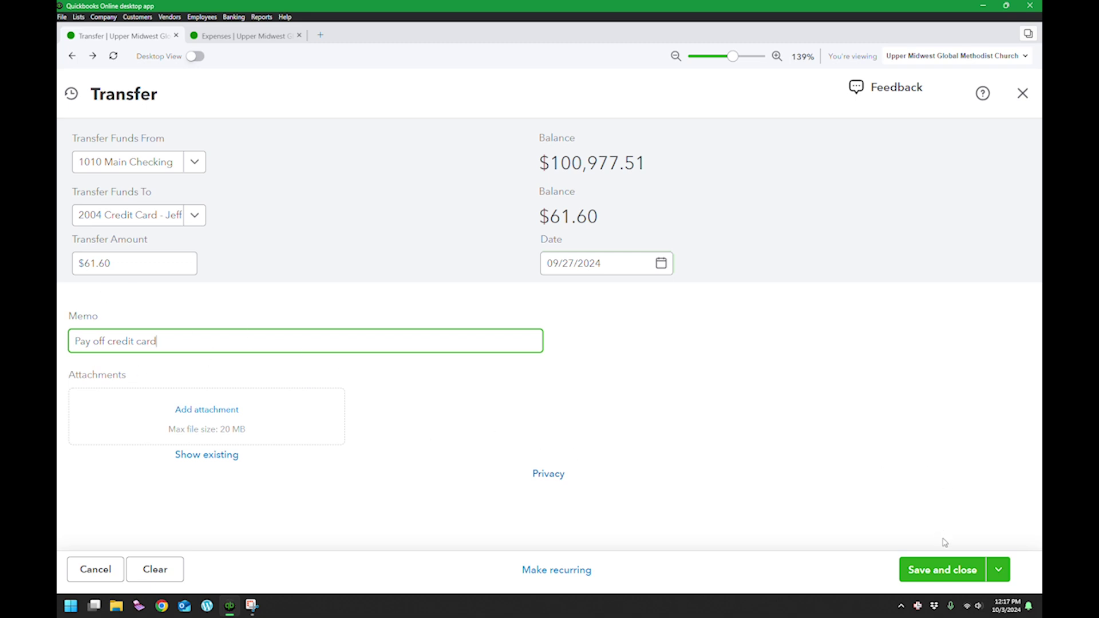
left_click(949, 568)
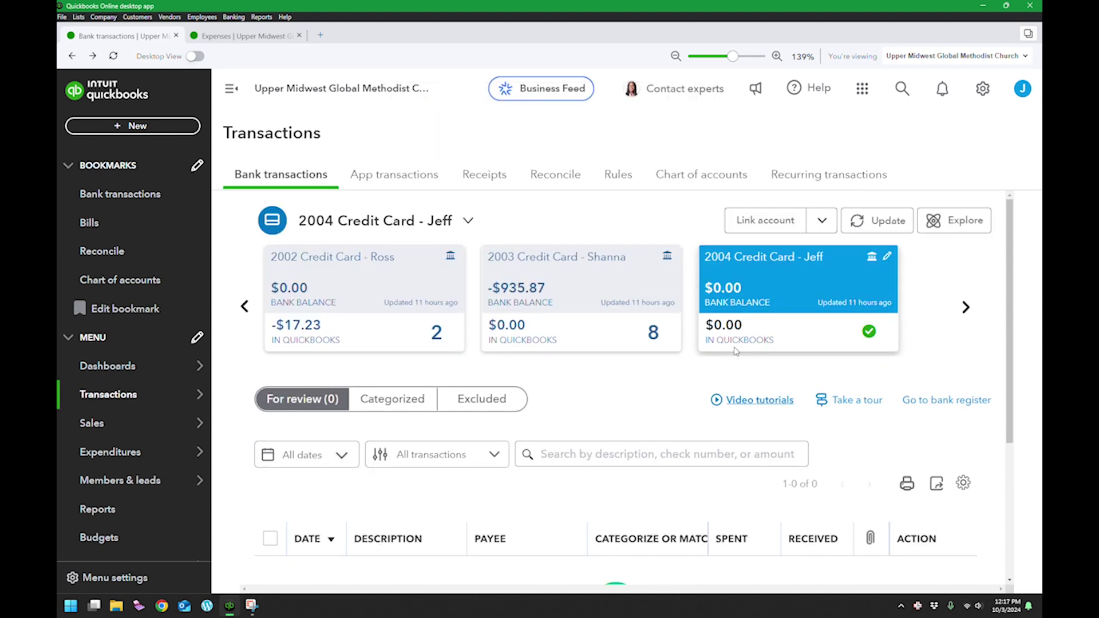
Step: Confirm the card's $0.00 balance and list its nine excluded transactions
scroll(728, 345, "down", 2)
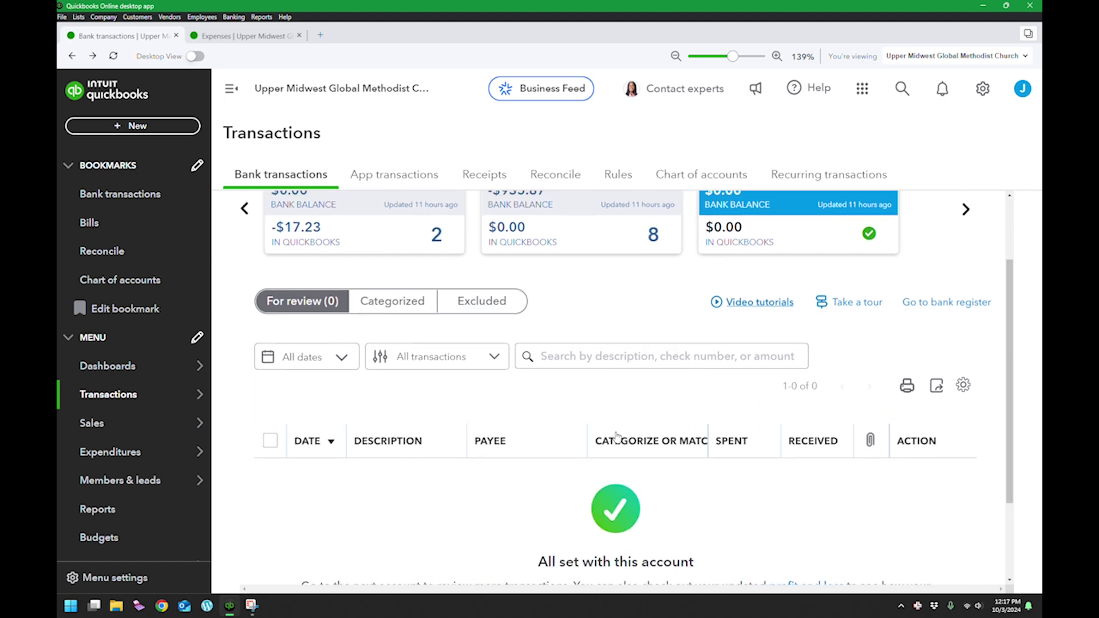
left_click(477, 299)
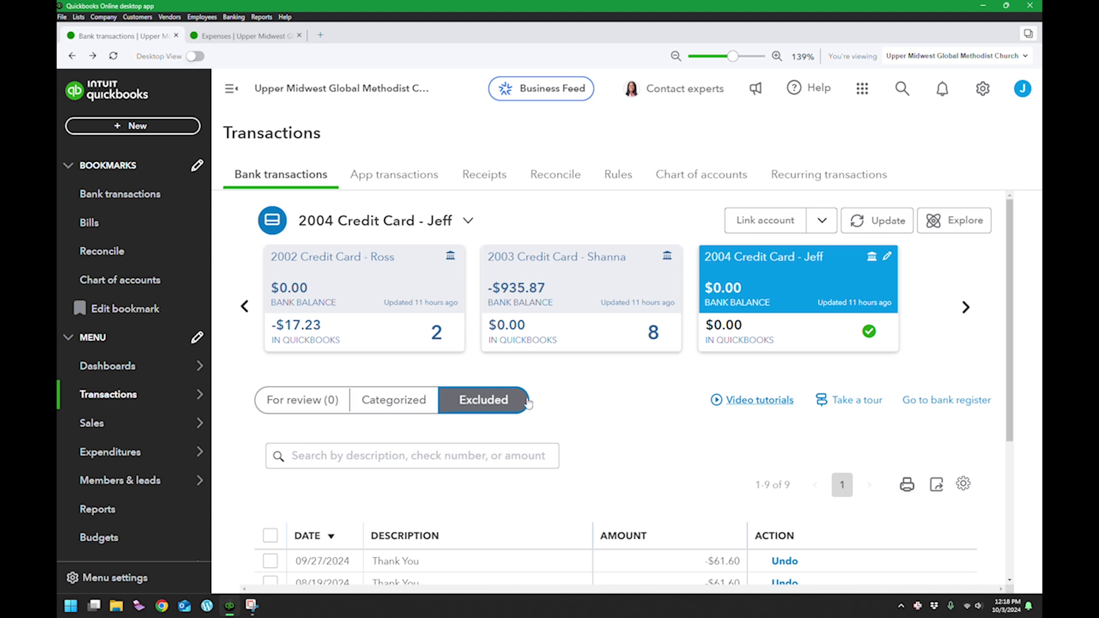
Step: Scroll through the nine excluded Thank You payments, then return to the empty For review list
scroll(540, 400, "down", 3)
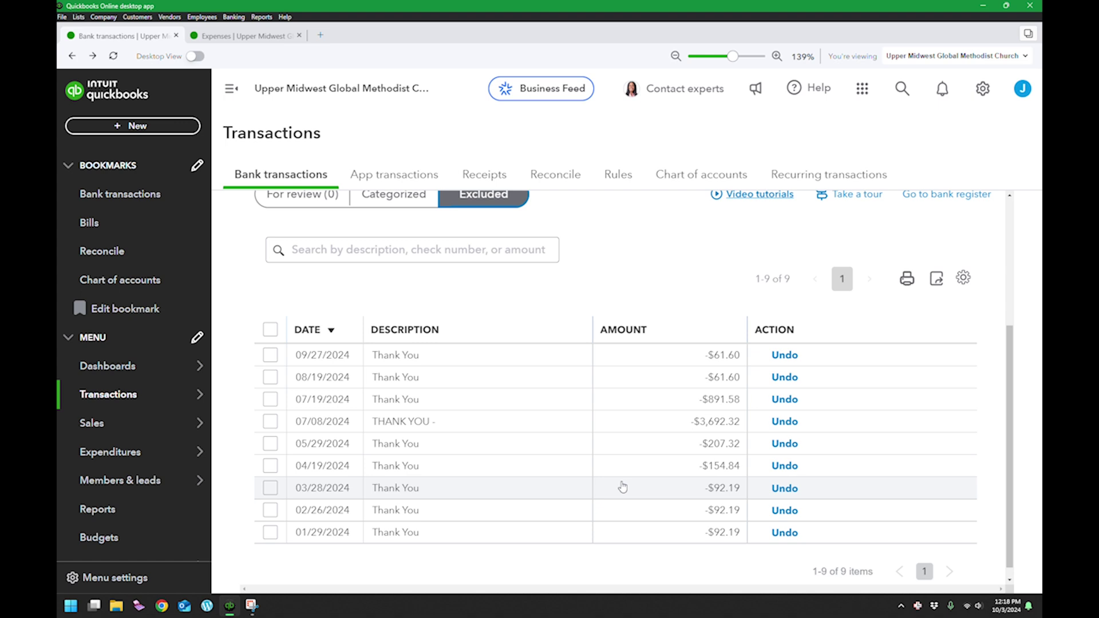
scroll(564, 327, "up", 2)
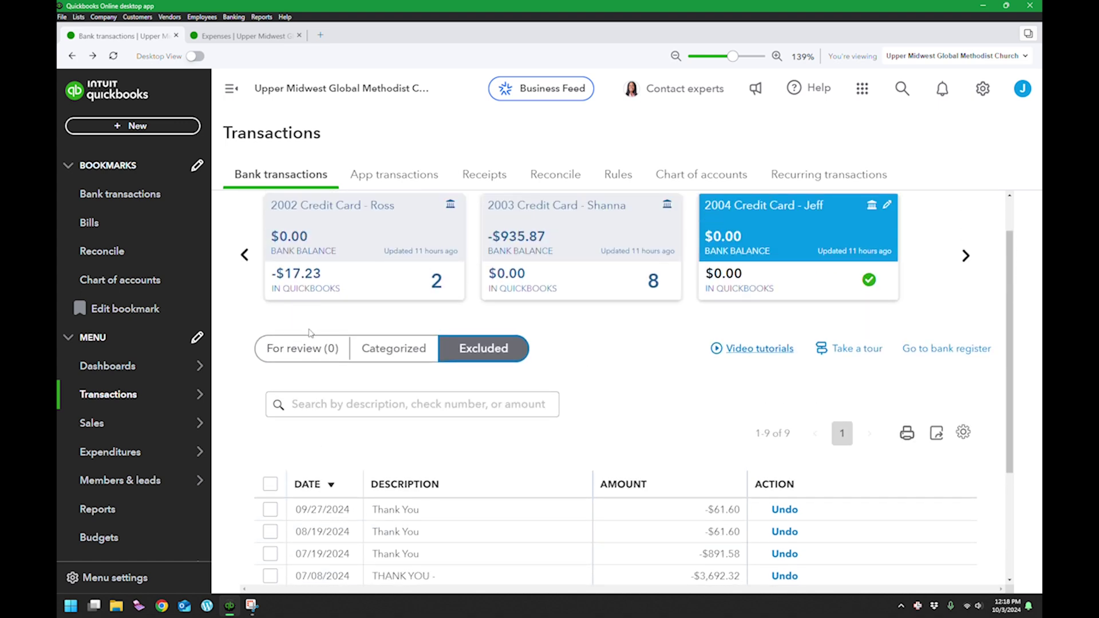
left_click(303, 359)
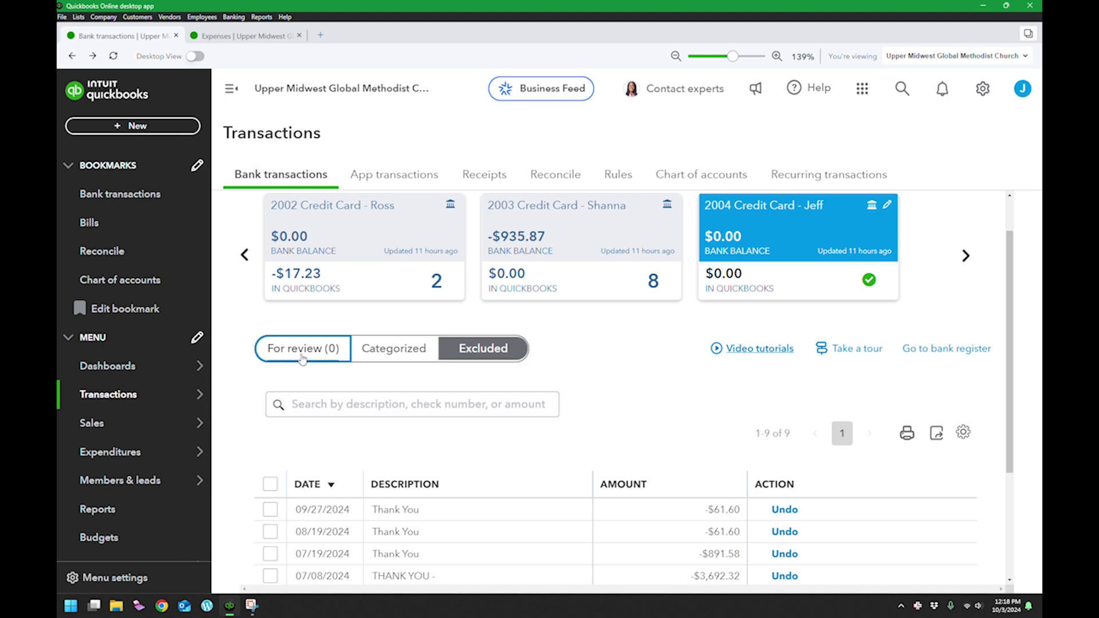